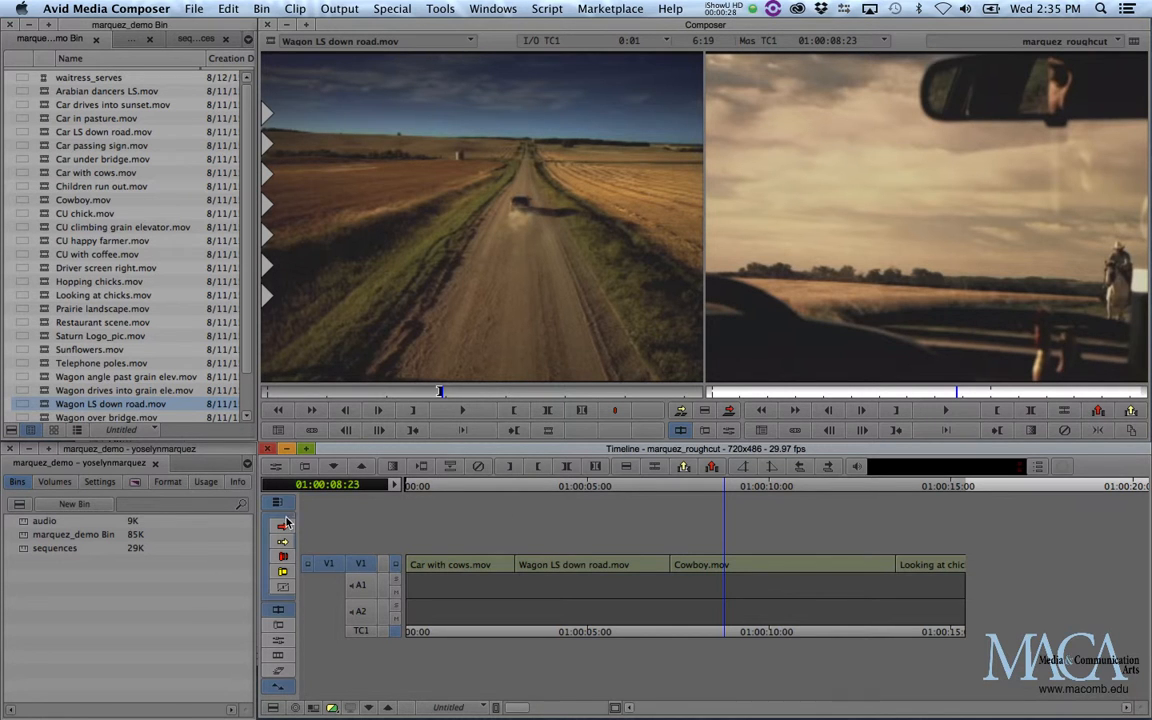
key("alt+super+equal")
key("alt+super+equal")
key("alt+super+equal")
key("alt+super+equal")
key("alt+super+equal")
key("alt+super+equal")
key("alt+super+equal")
key("alt+super+equal")
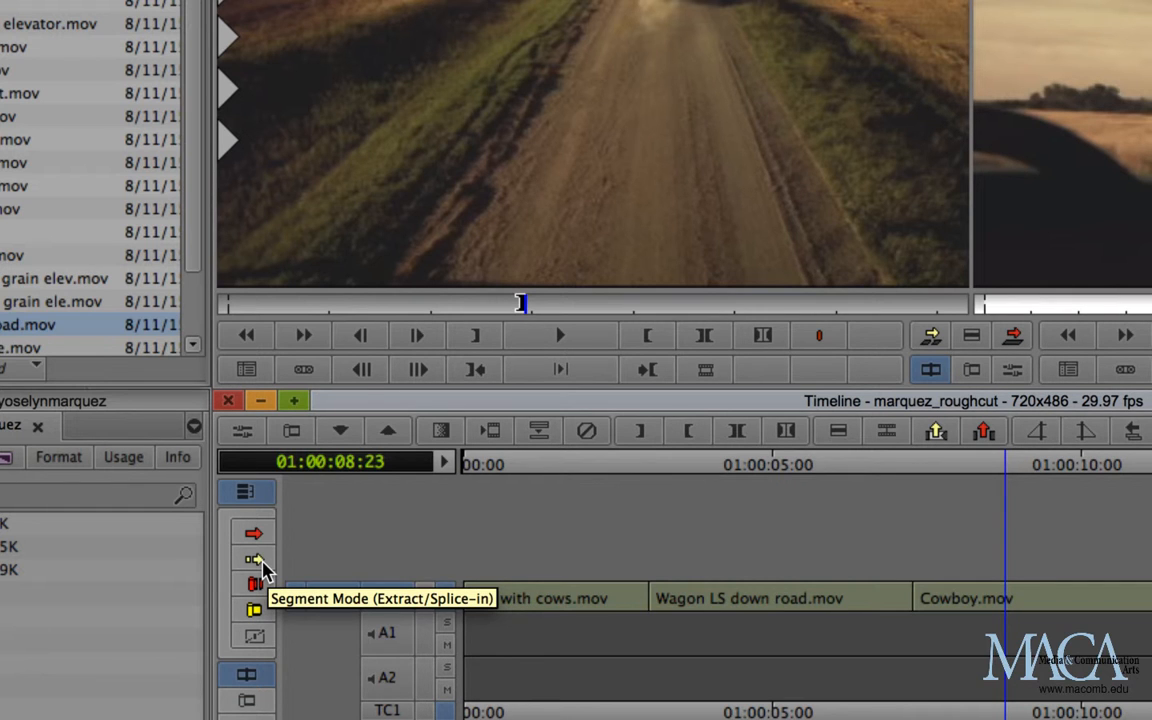
key("alt+super+minus")
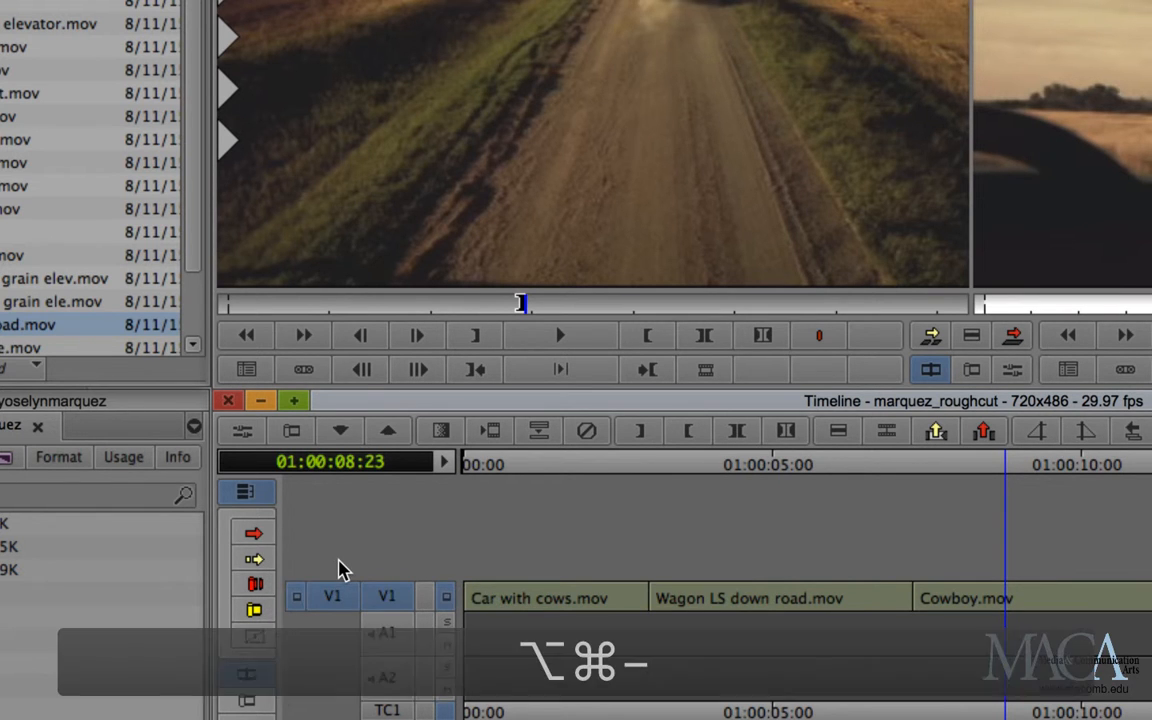
key("alt+super+minus")
key("alt+super+minus")
key("alt+super+minus")
key("alt+super+minus")
key("alt+super+minus")
key("alt+super+minus")
key("alt+super+minus")
key("alt+super+minus")
key("alt+super+minus")
key("alt+super+minus")
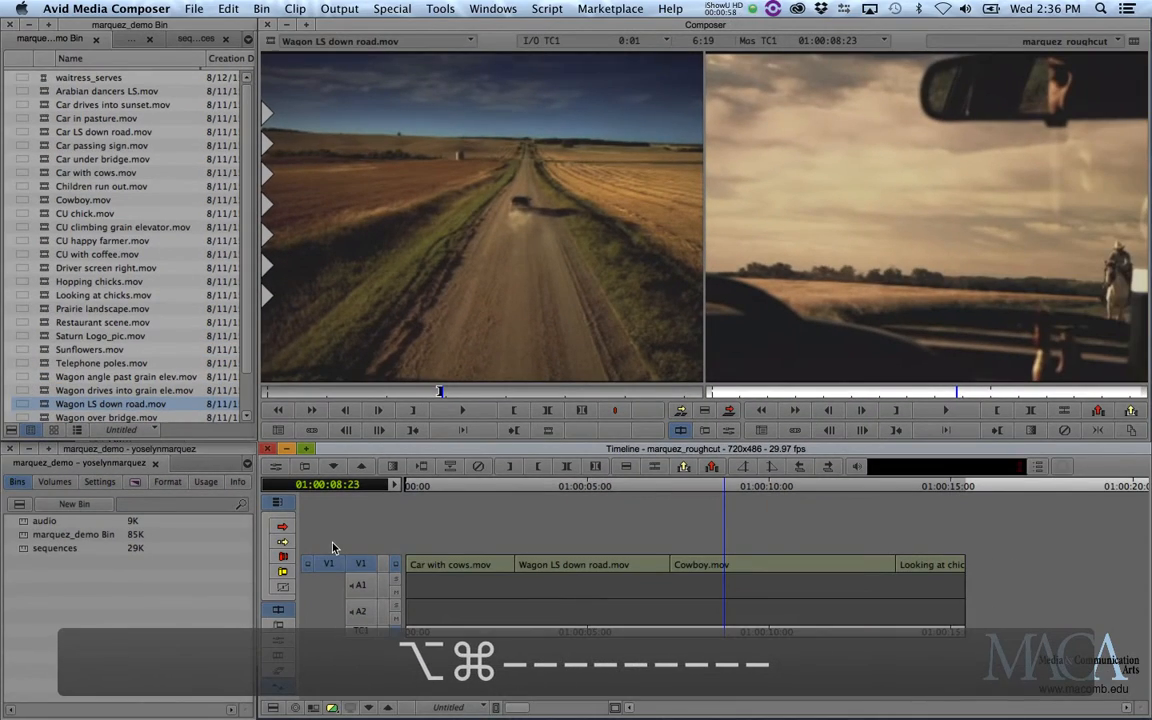
Using Extract/Splice-in Segment Mode, move Looking at chicks.mov between Car with cows.mov and Wagon LS down road.mov, and save.
left_click(283, 541)
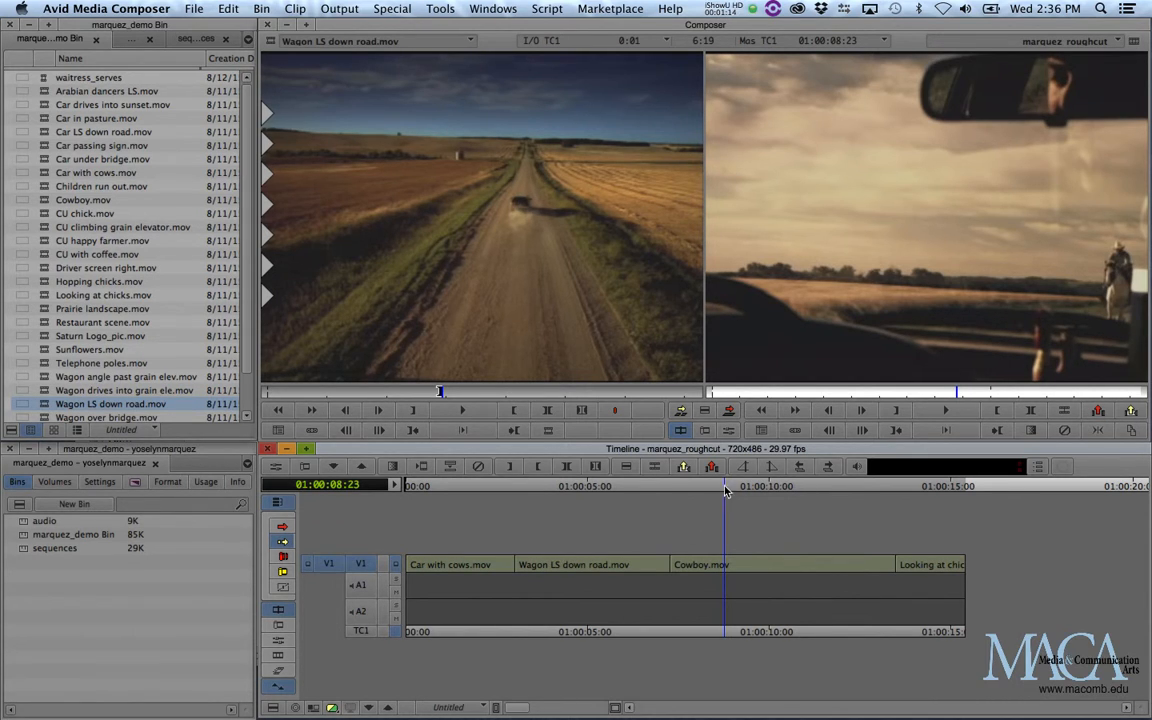
left_click_drag(725, 487, 930, 565)
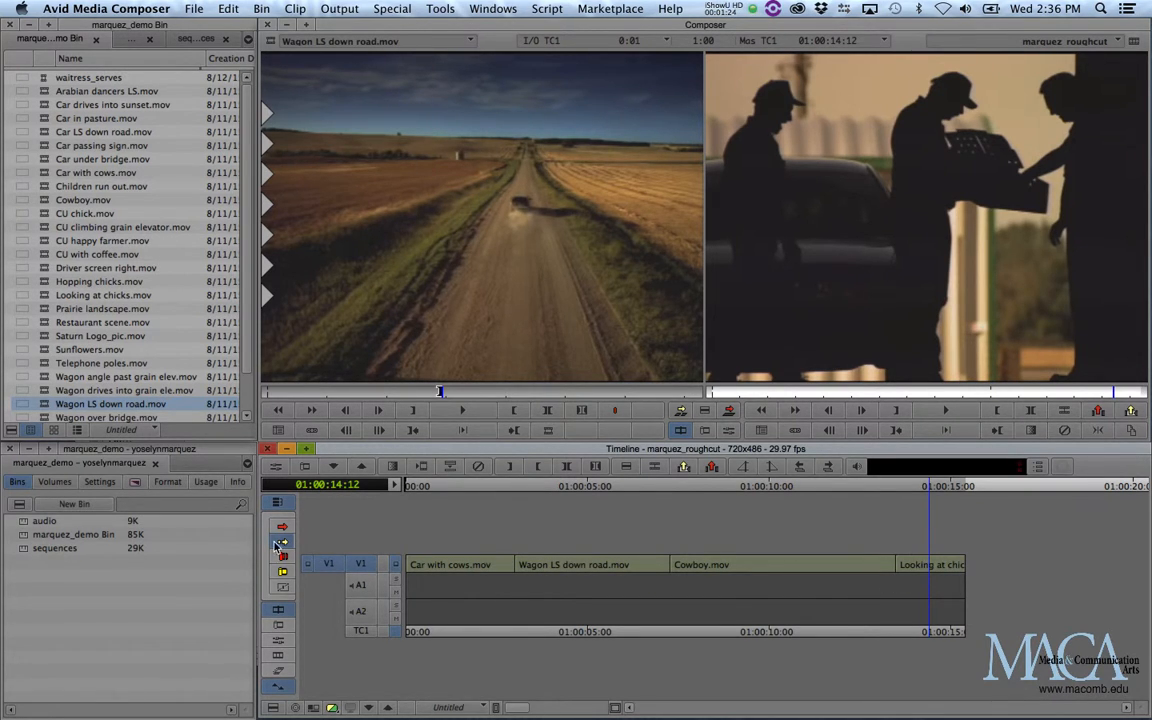
left_click(918, 564)
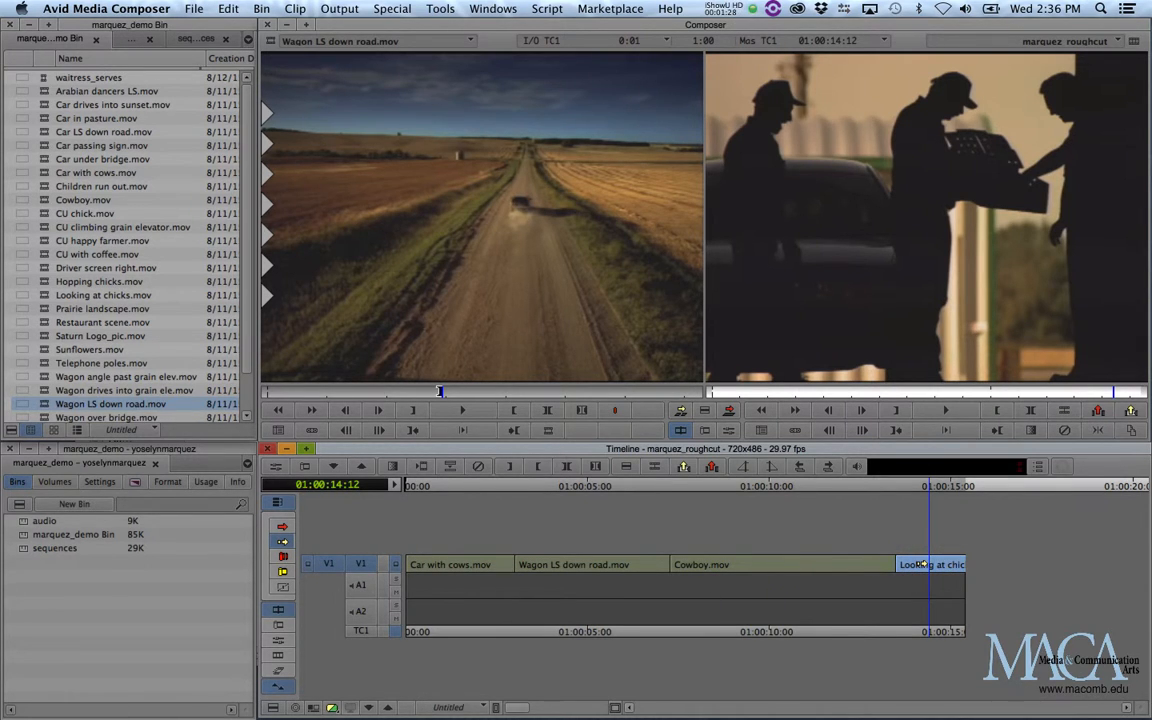
left_click_drag(920, 564, 626, 568)
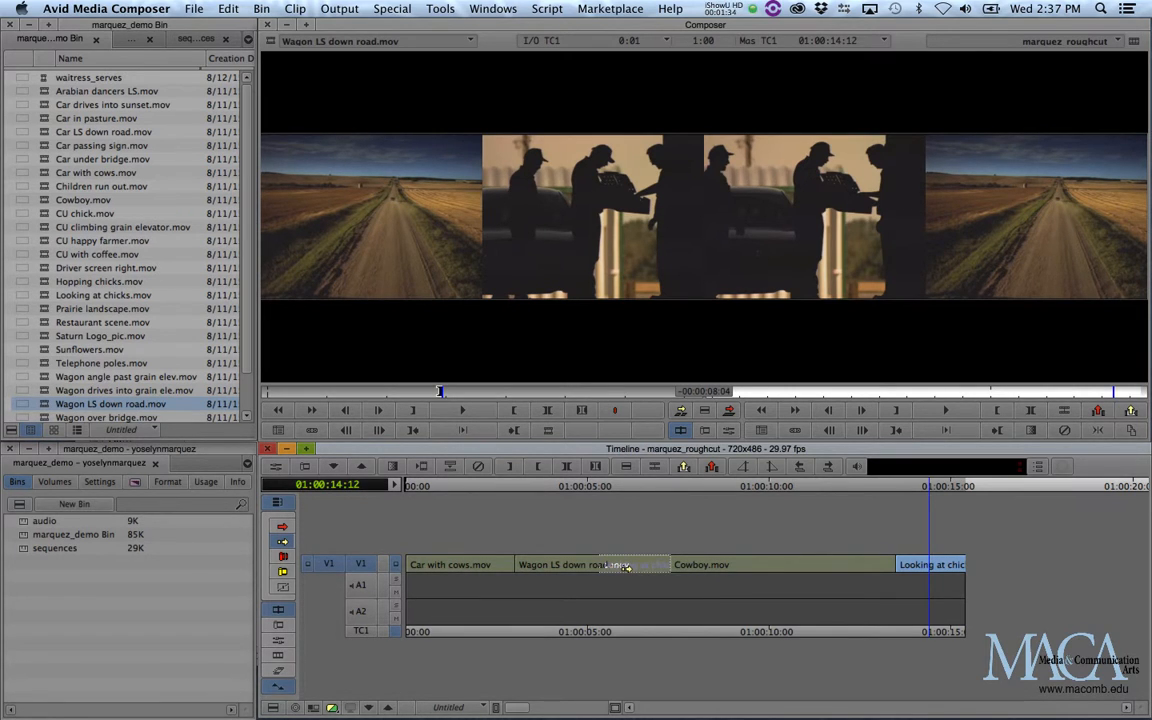
left_click_drag(626, 567, 638, 566)
left_click_drag(638, 566, 552, 565)
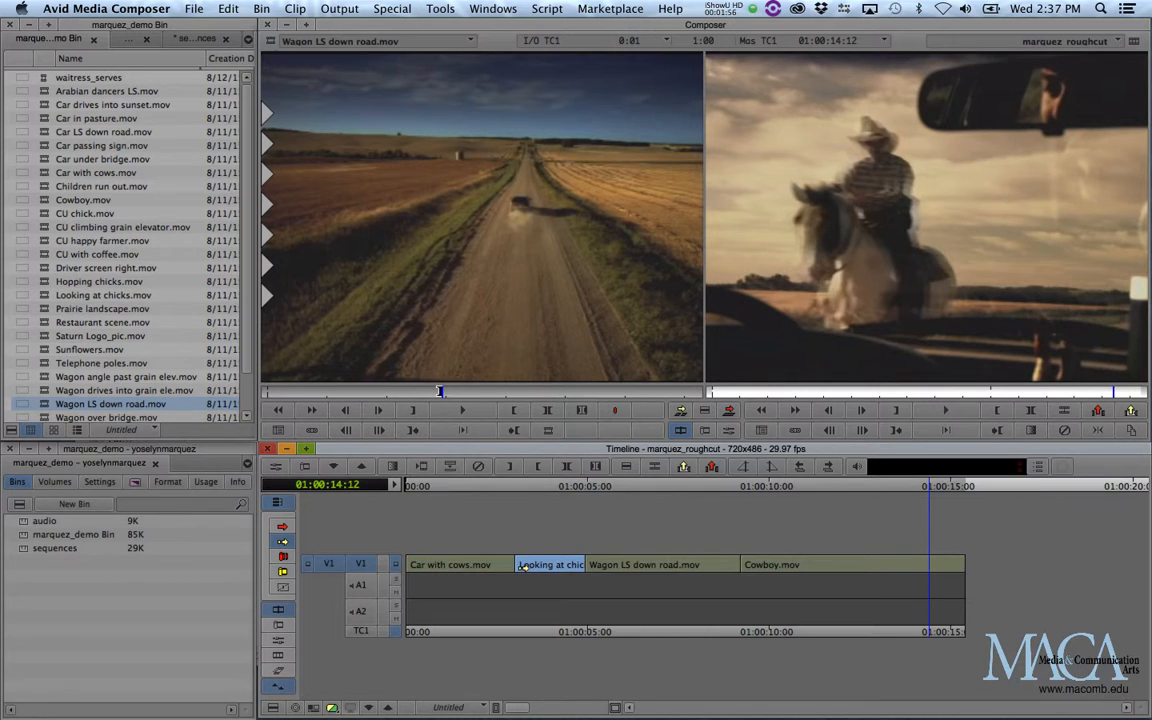
key("super+s")
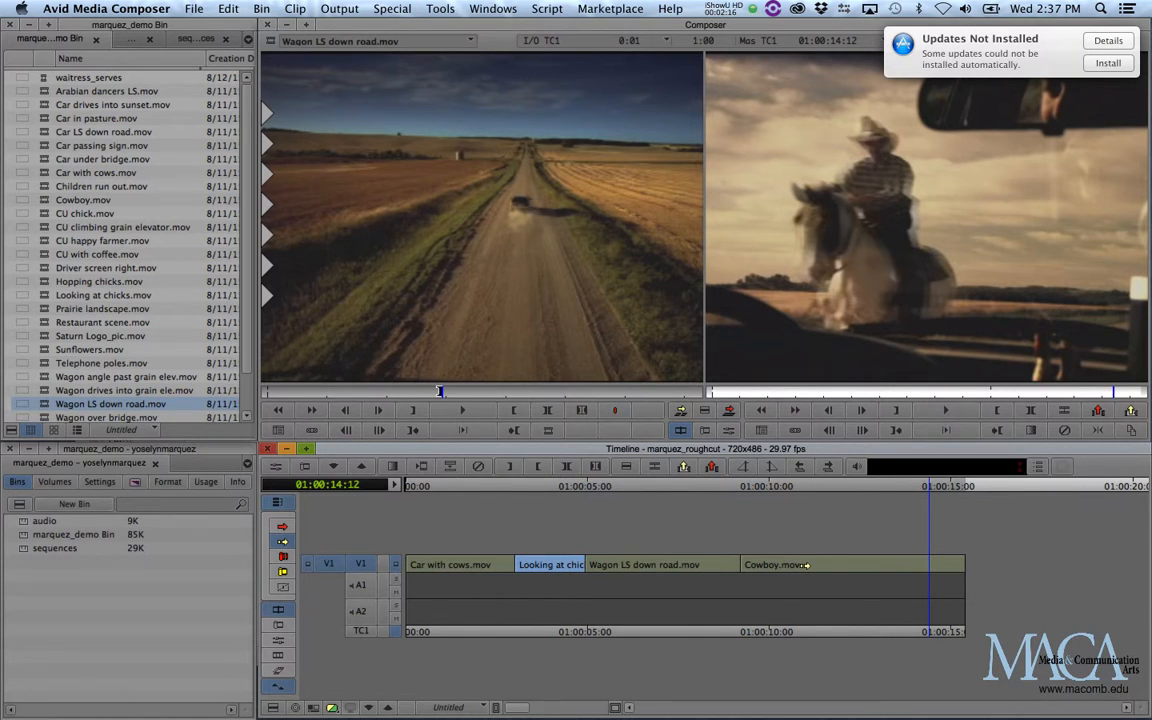
Try splicing Wagon LS down road.mov into the early part of Looking at chicks.mov, review the edit and undo the move.
left_click(672, 564)
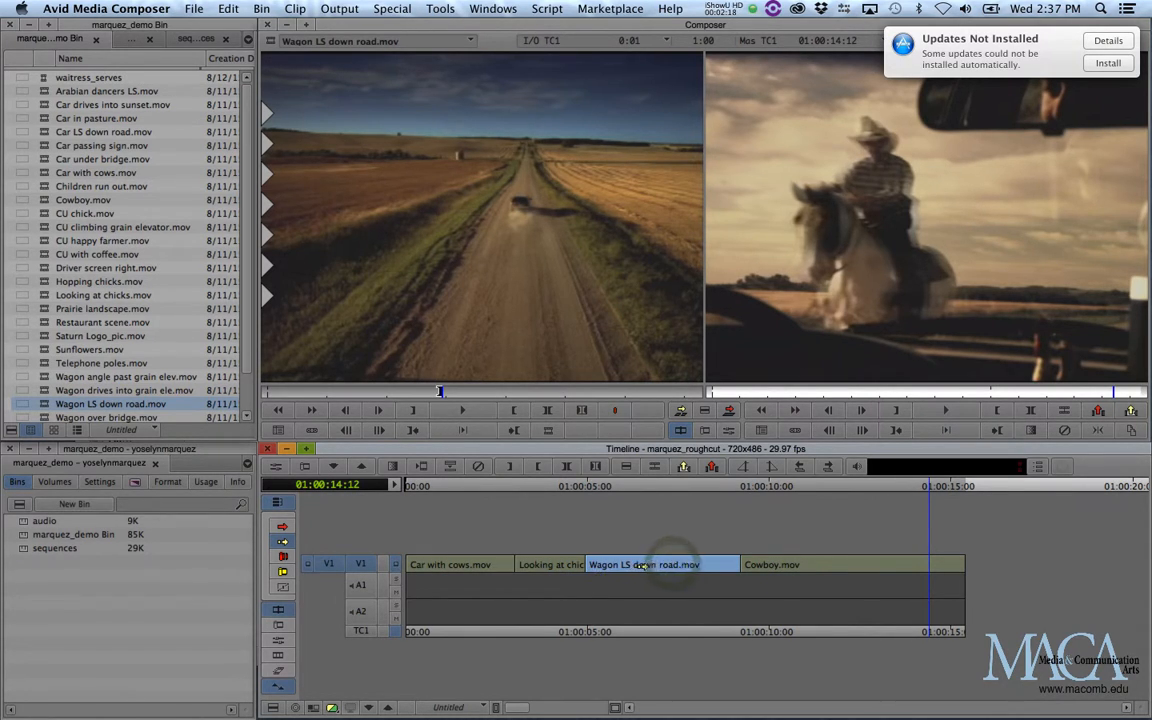
left_click_drag(625, 565, 570, 565)
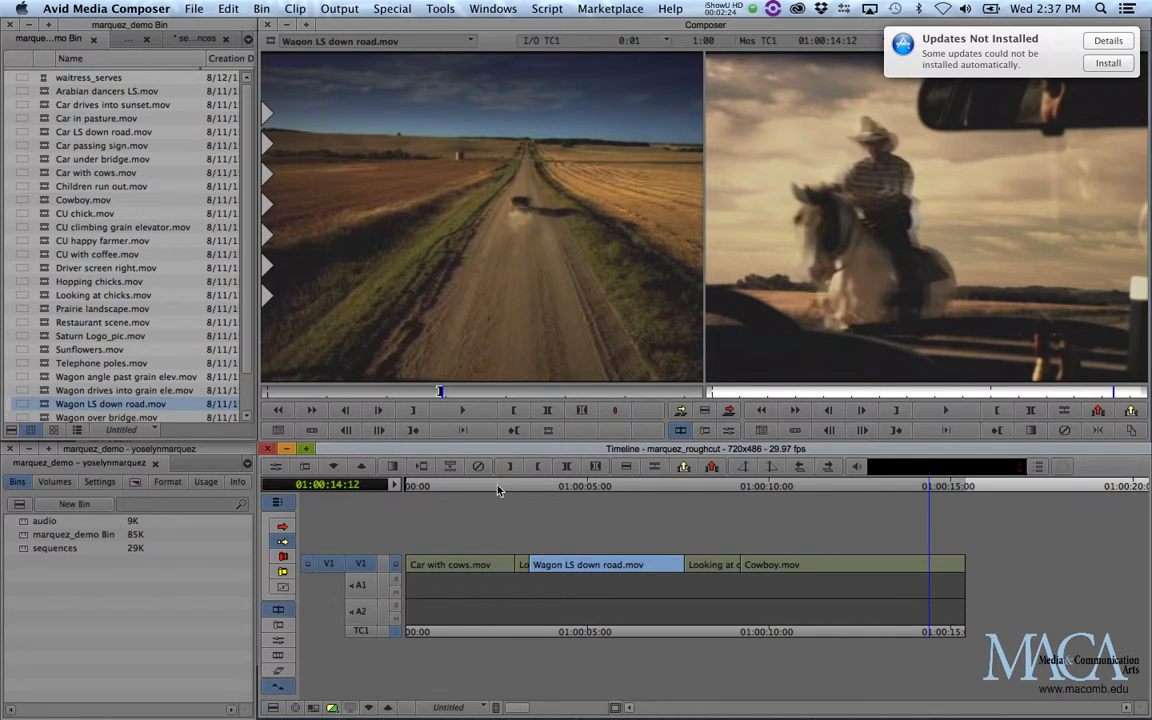
left_click_drag(499, 489, 723, 509)
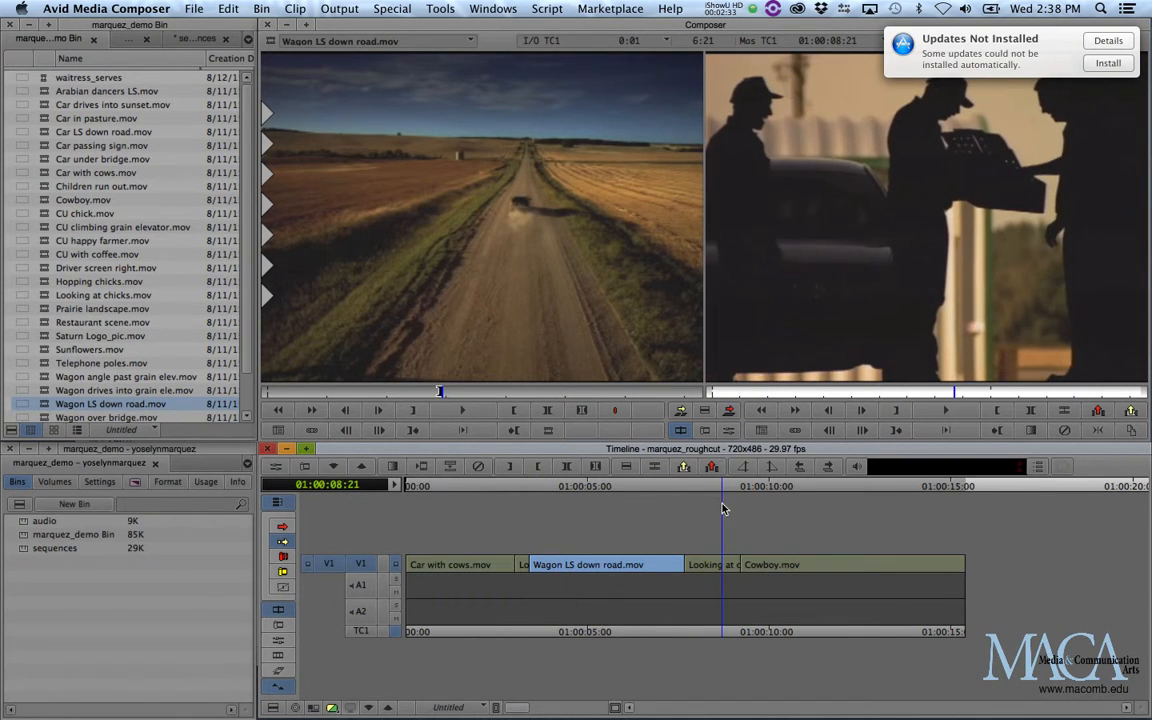
left_click(1121, 65)
left_click(1043, 98)
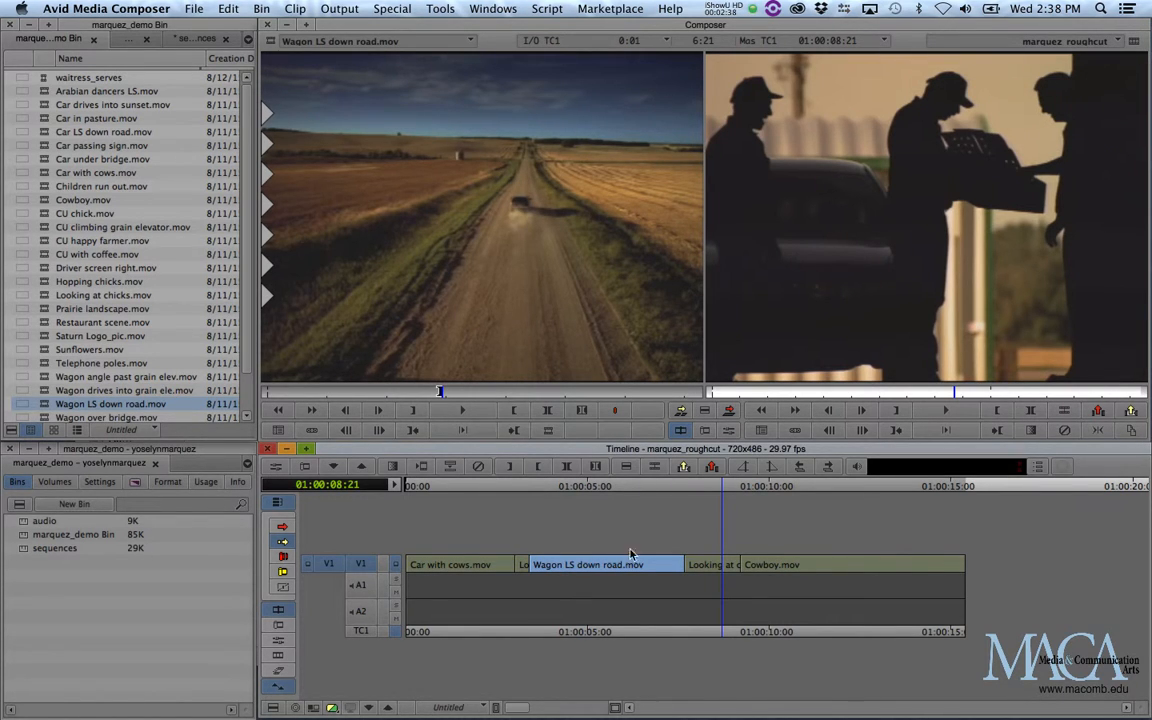
key("super+z")
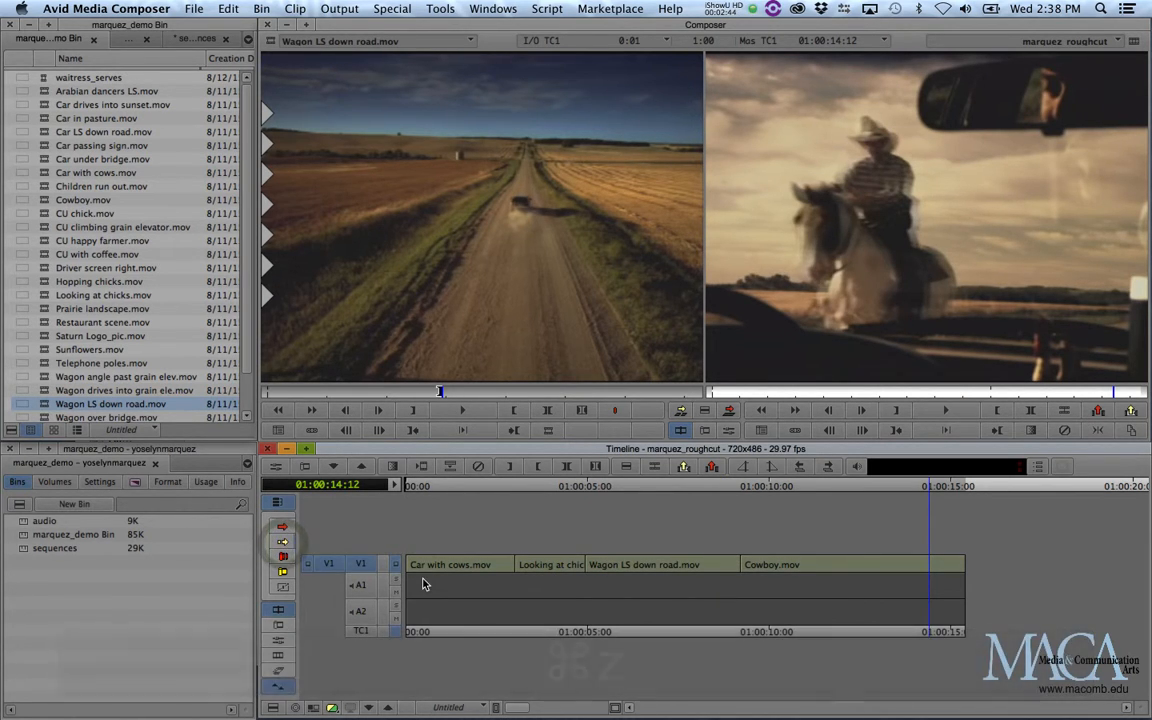
Try moving Looking at chicks.mov onto the middle of Wagon LS down road.mov in Lift/Overwrite Segment Mode, and undo the move.
left_click(283, 528)
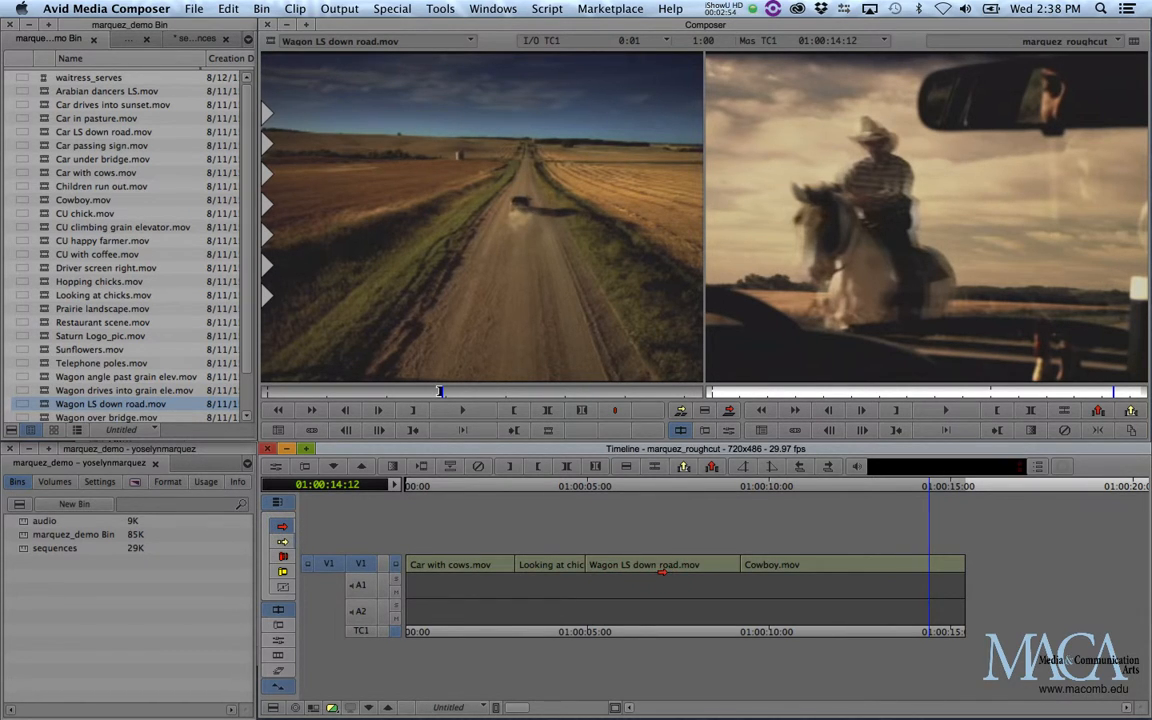
left_click(773, 566)
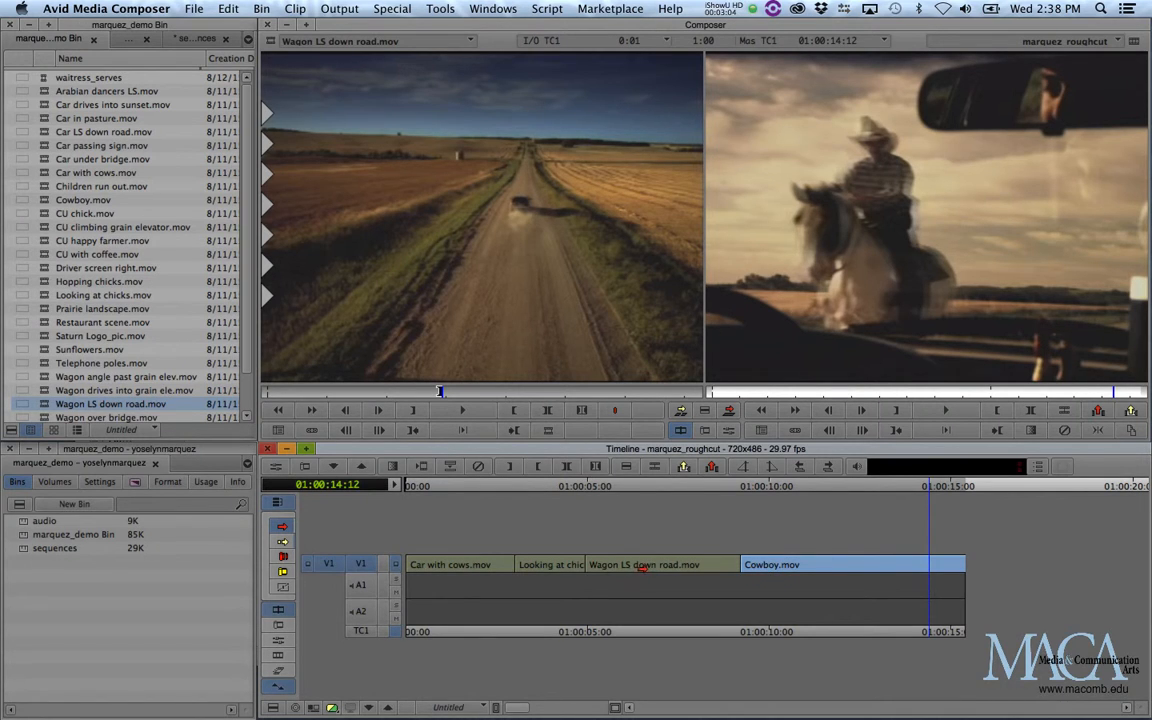
left_click(542, 566)
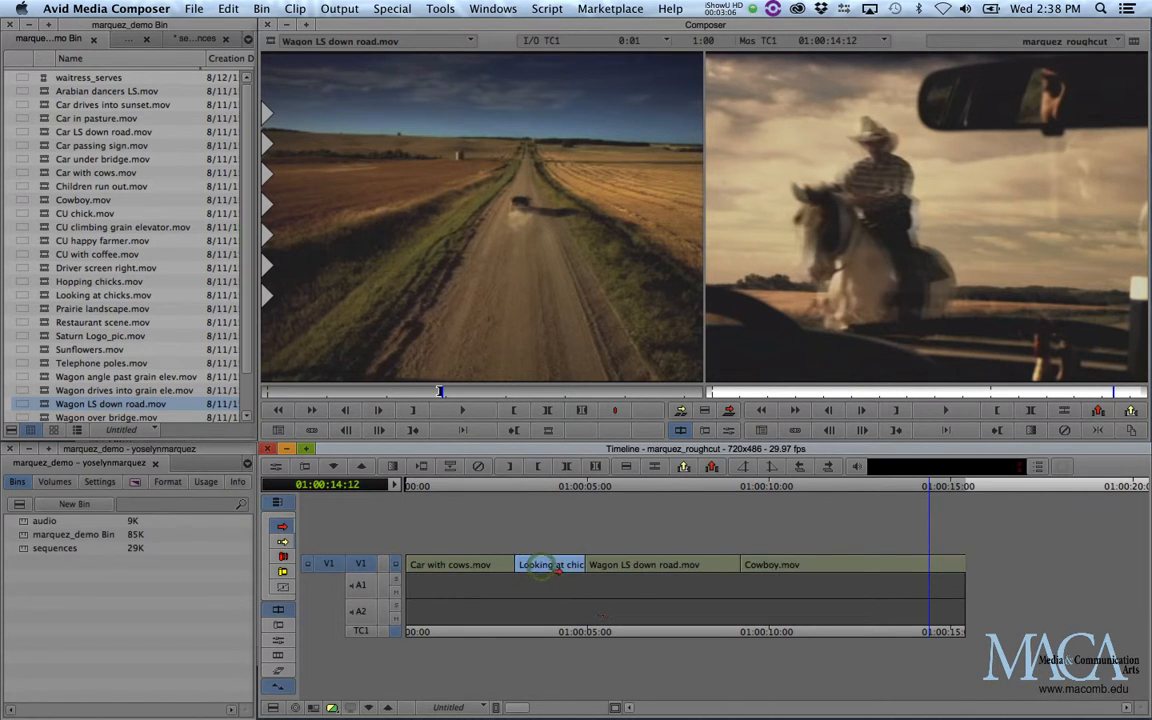
left_click_drag(551, 566, 652, 570)
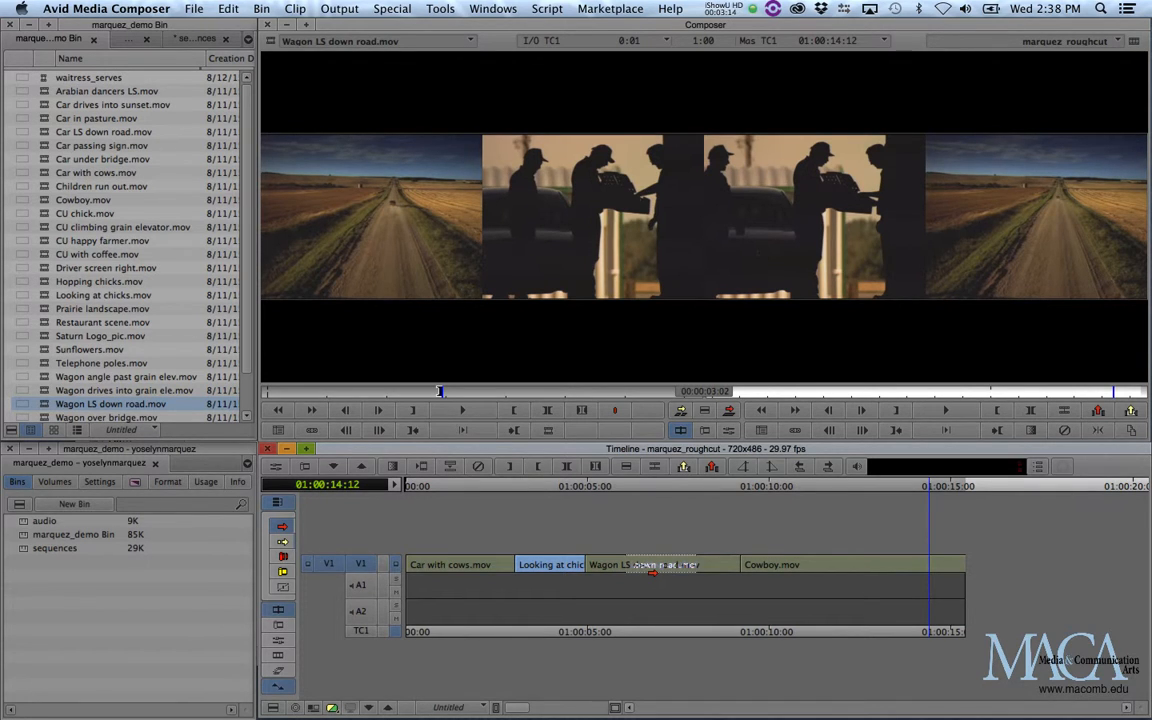
left_click_drag(652, 571, 645, 573)
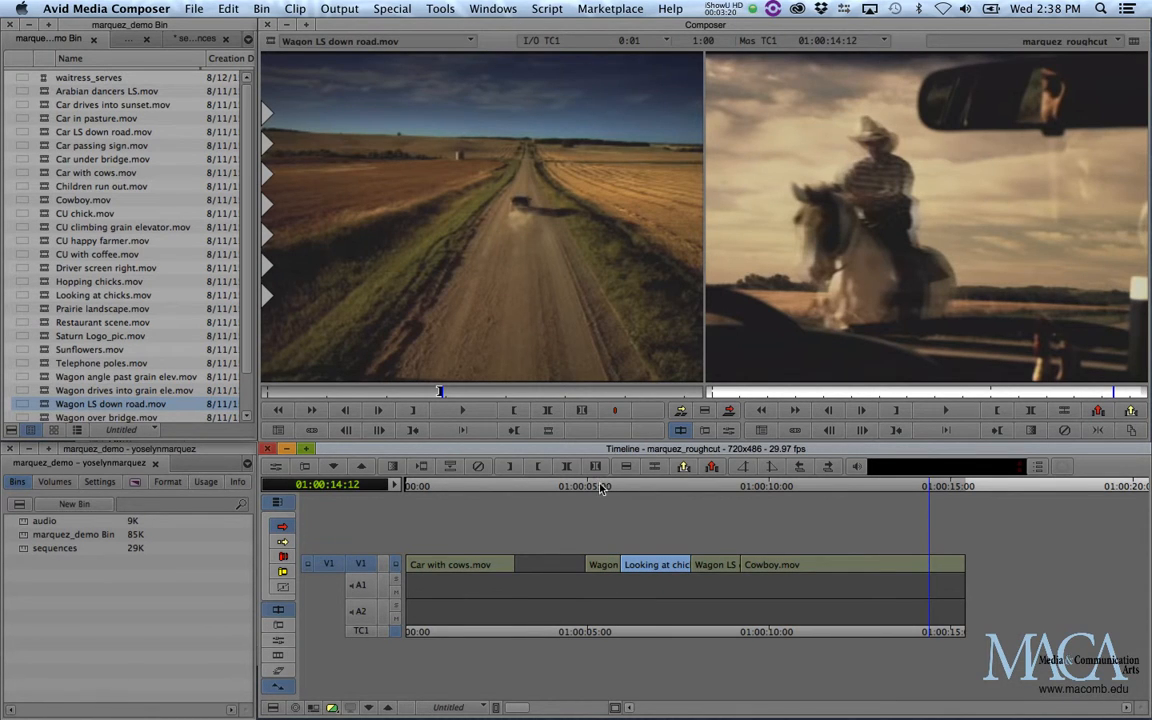
left_click_drag(600, 490, 551, 576)
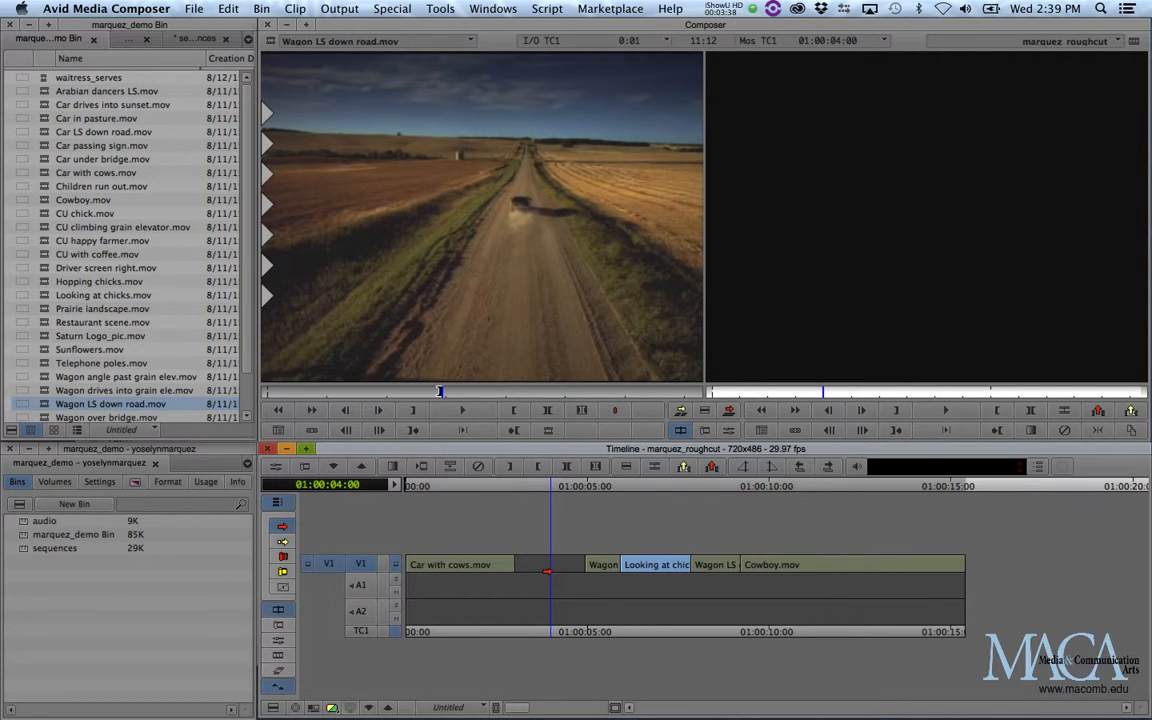
key("super+z")
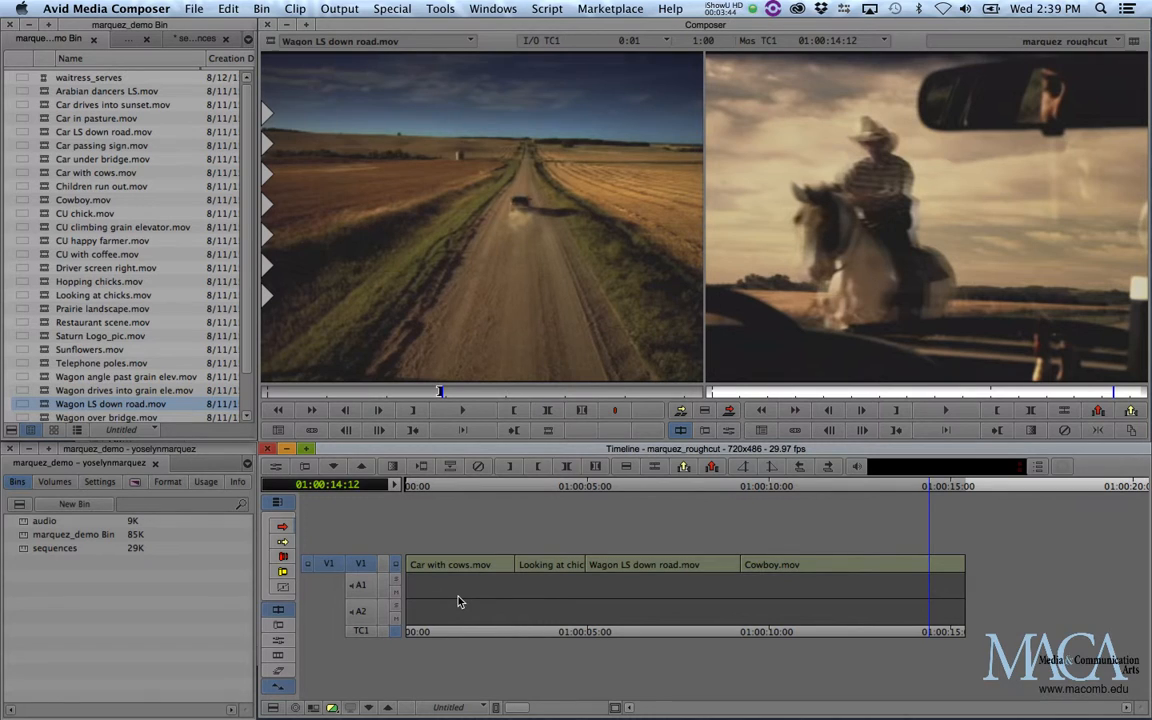
Enable Ripple Trim and select the cut between Wagon LS down road.mov and Cowboy.mov for trimming.
left_click(283, 572)
left_click(596, 488)
left_click_drag(591, 491, 742, 512)
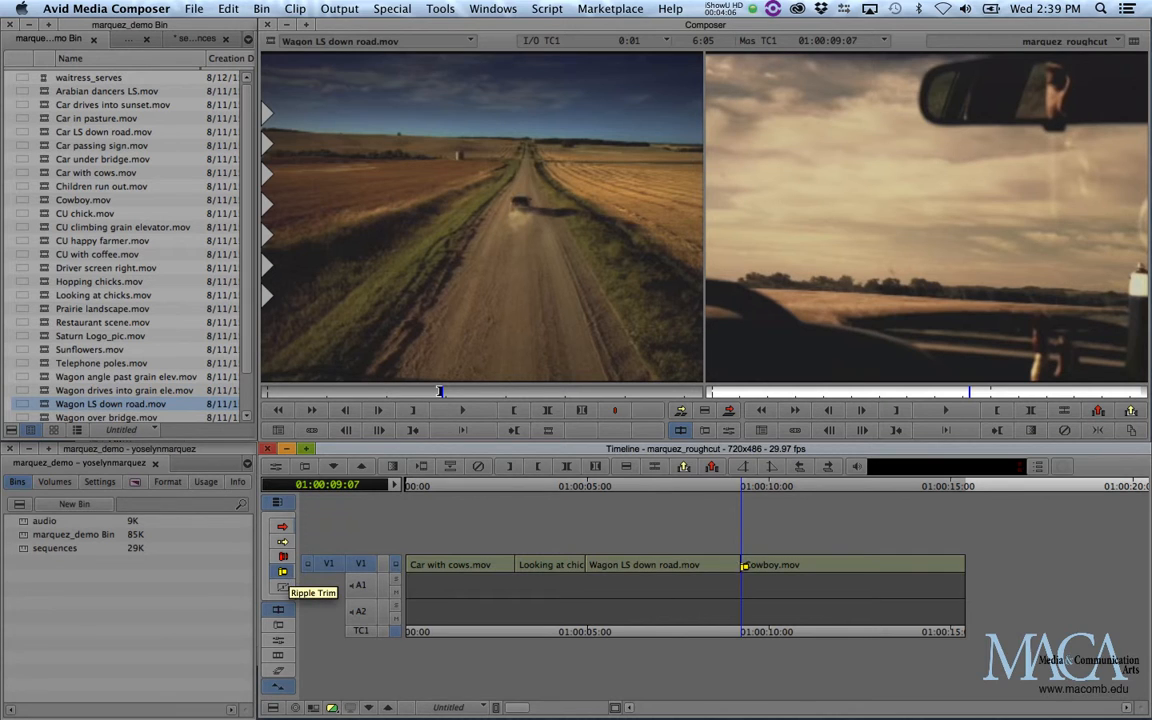
left_click(743, 565)
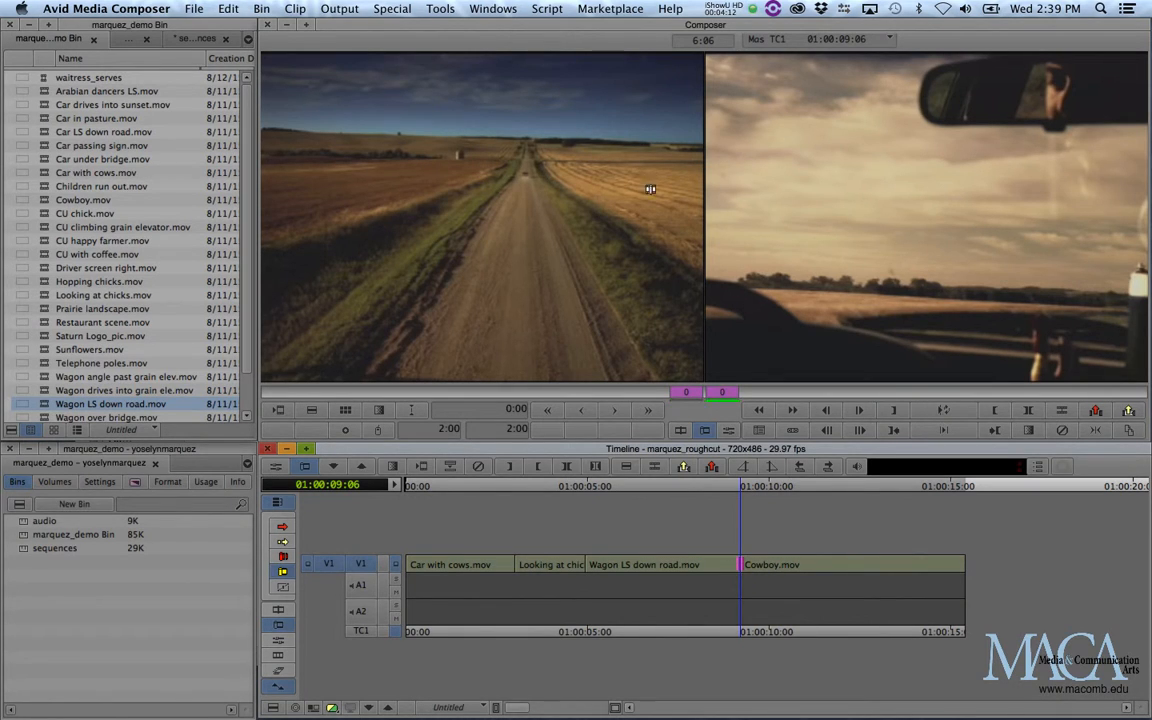
Ripple-trim 82 frames off the head of Cowboy.mov using only the incoming side, save, and leave trim mode.
left_click(711, 228)
left_click(570, 280)
left_click(881, 316)
key("space")
left_click(746, 566)
left_click_drag(745, 566, 845, 567)
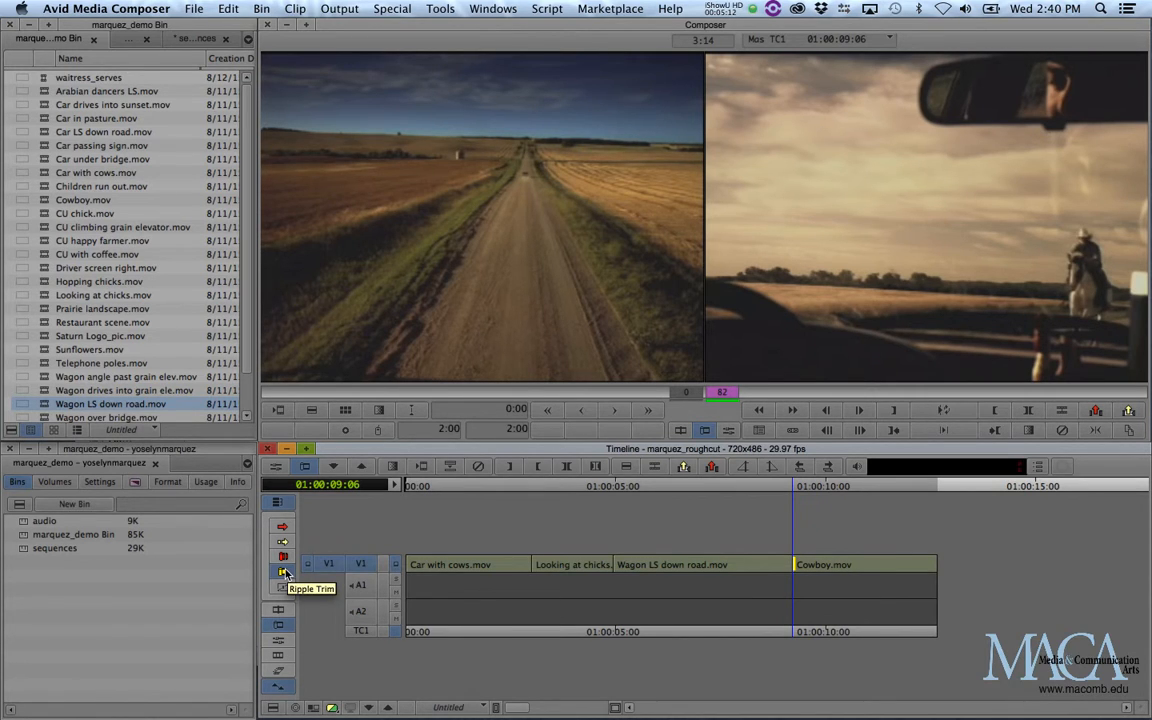
key("super+s")
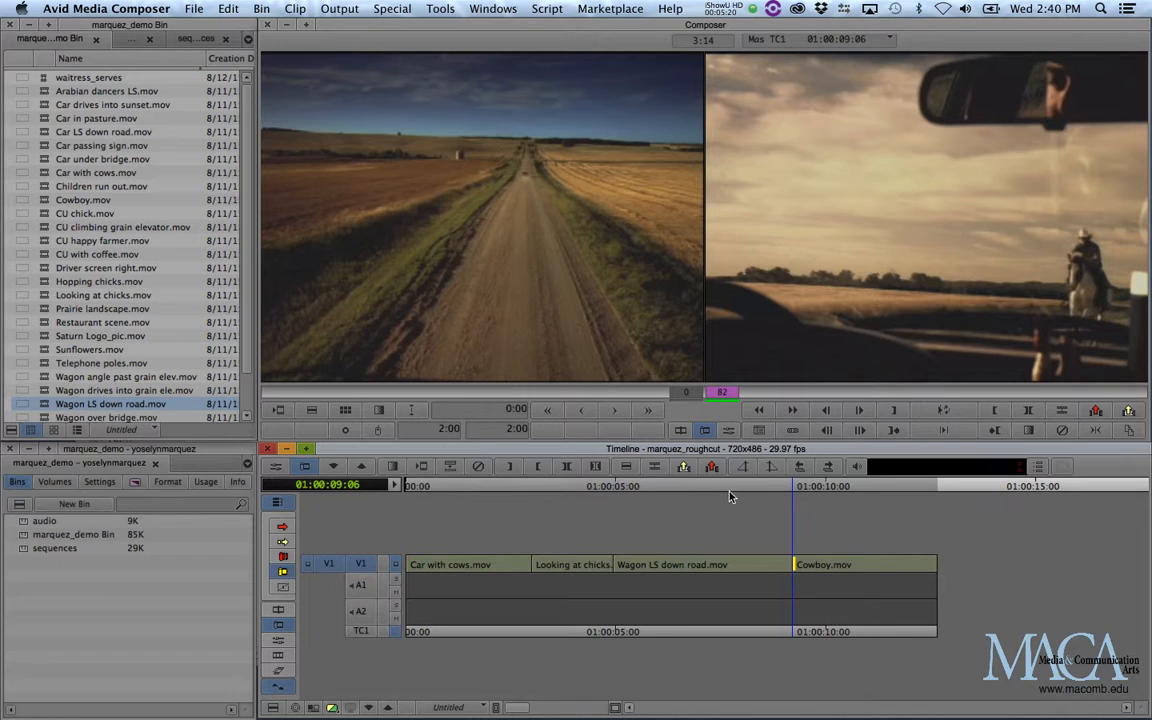
left_click(662, 487)
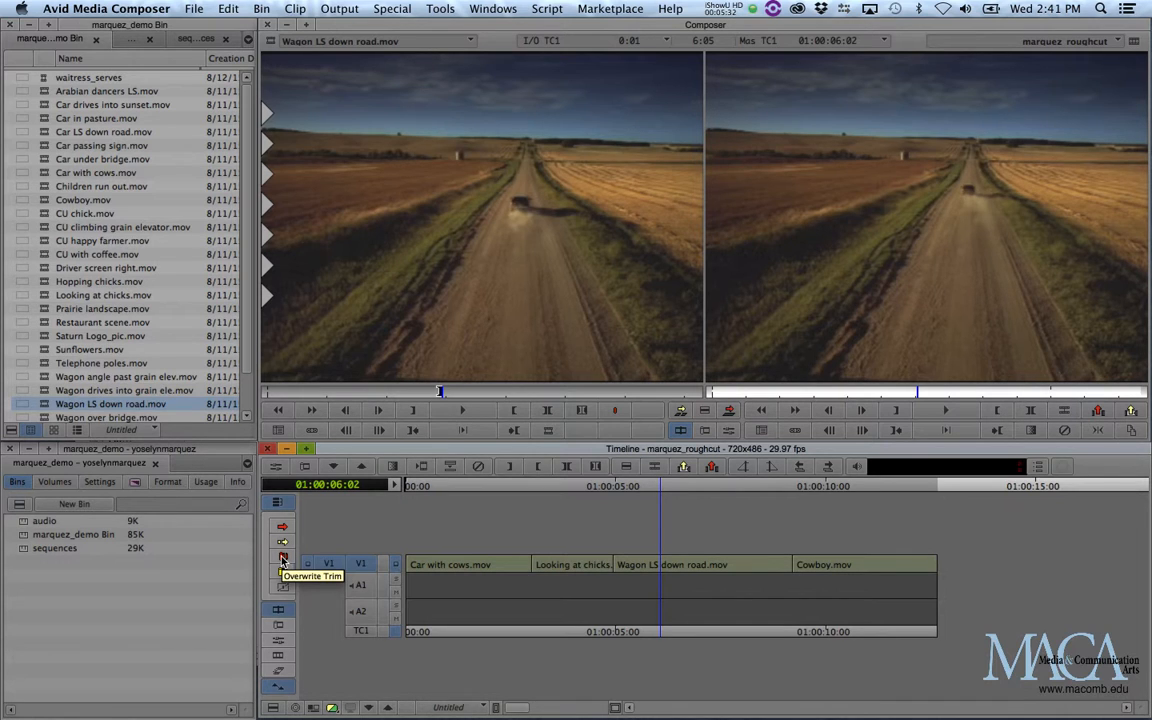
Try an Overwrite Trim of 80 frames off the end of Wagon LS down road.mov, undo it and leave trim mode.
left_click(283, 557)
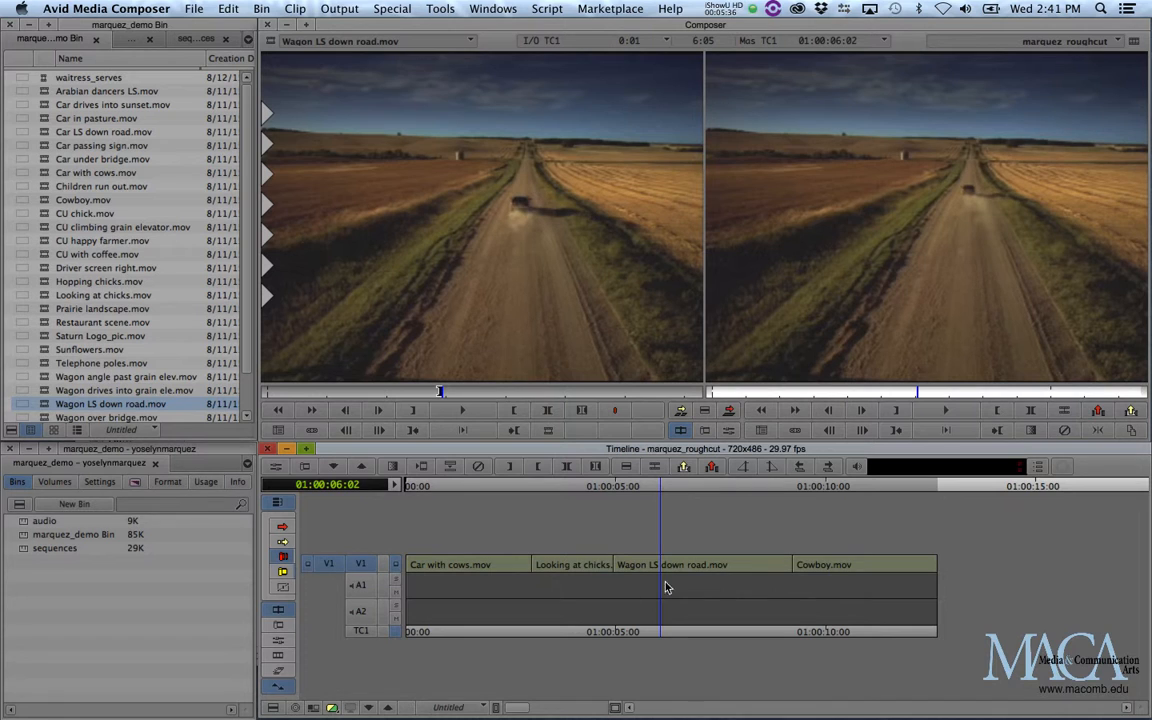
left_click(795, 564)
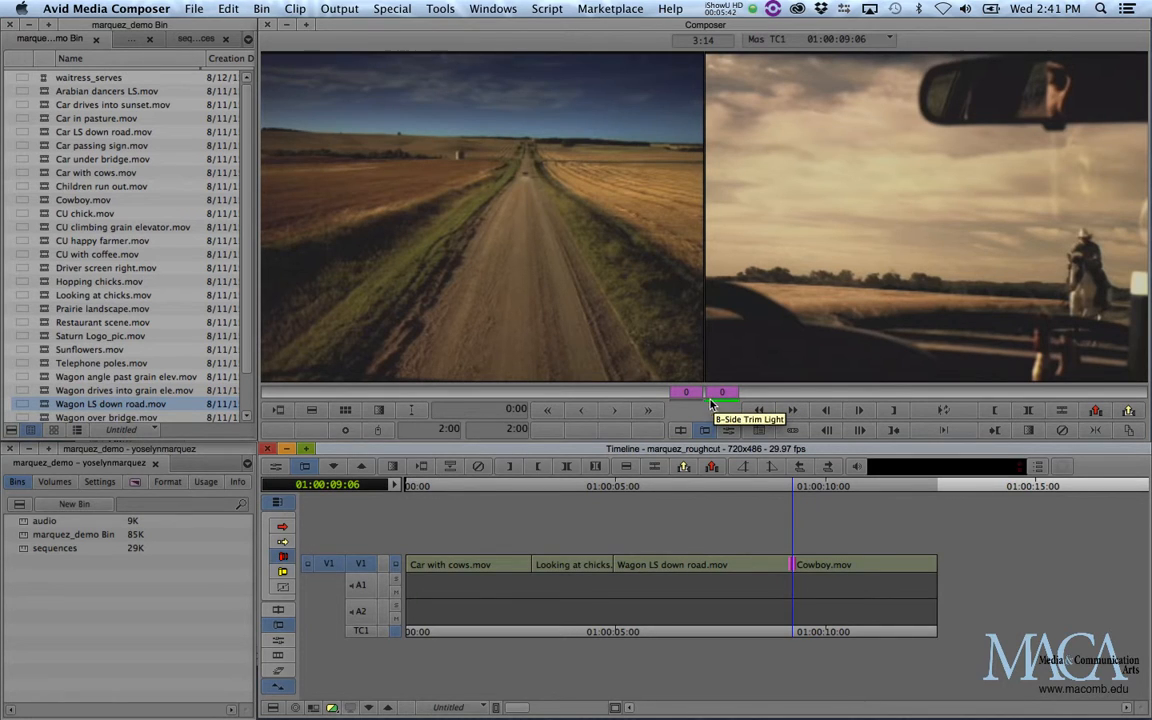
left_click(618, 314)
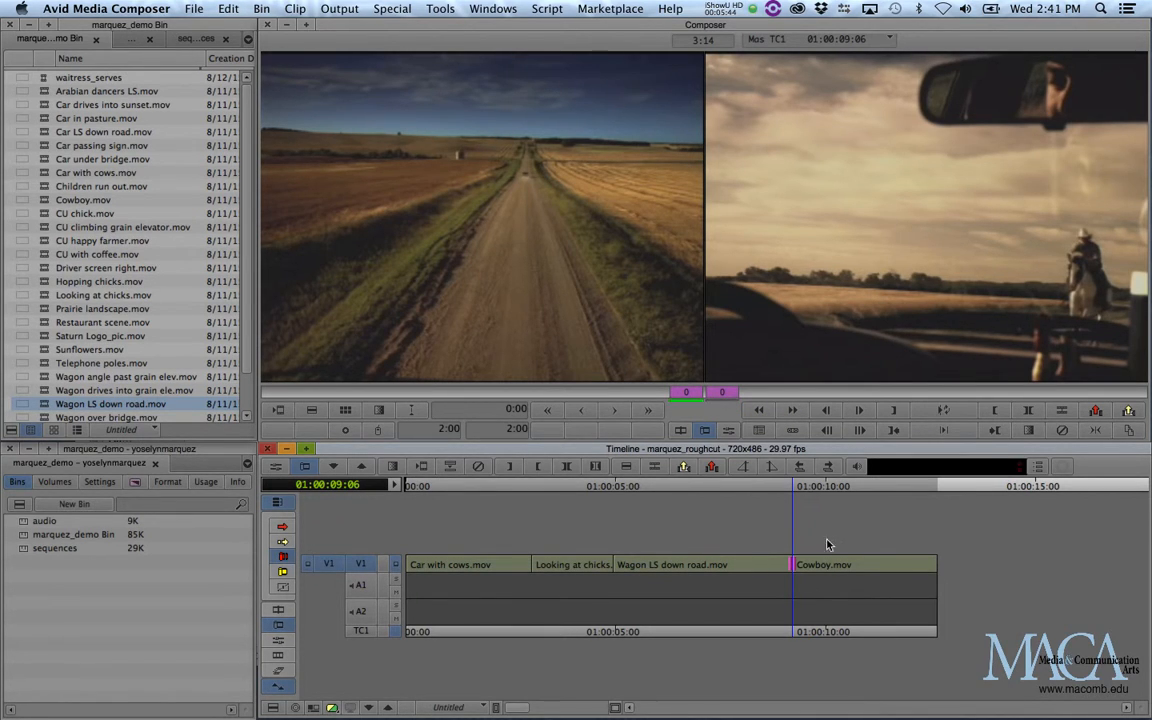
left_click(836, 333)
left_click(790, 566)
left_click_drag(788, 581, 677, 571)
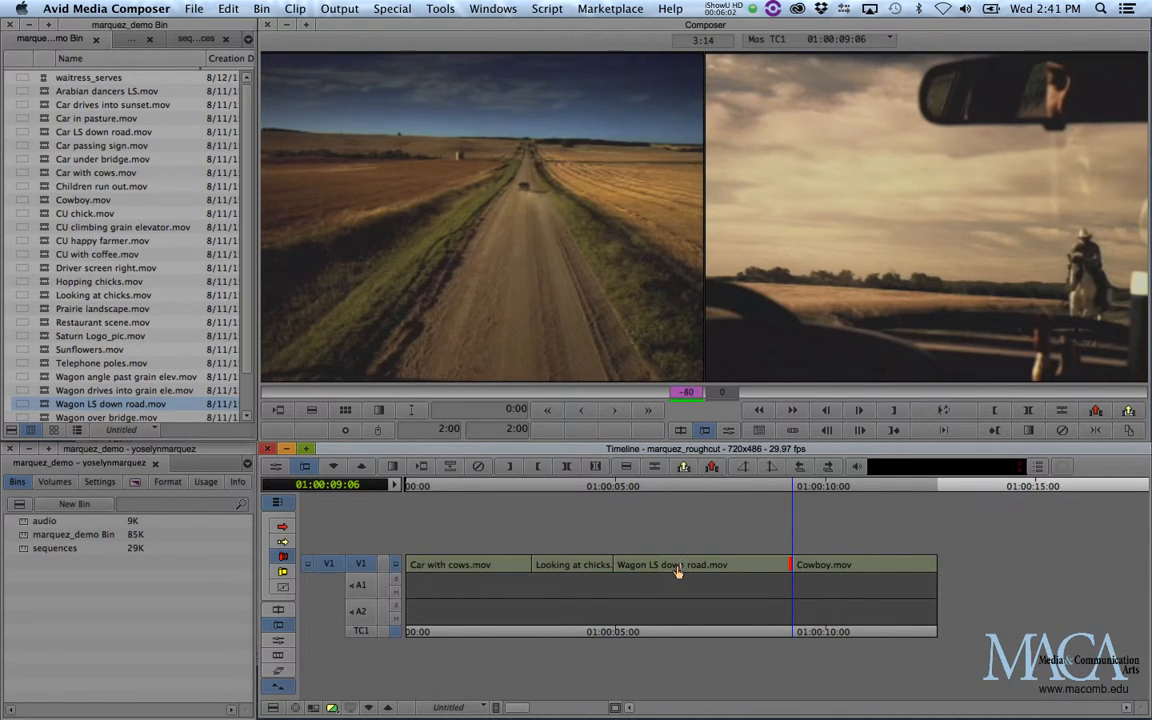
left_click_drag(677, 571, 677, 571)
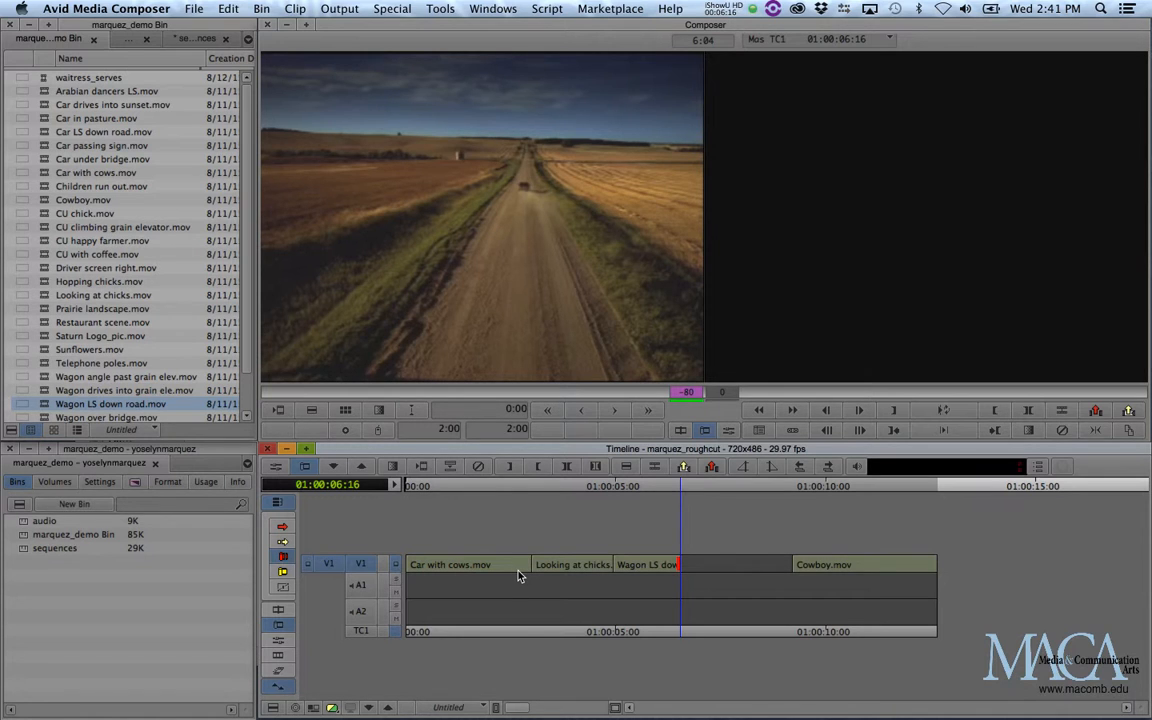
key("super+z")
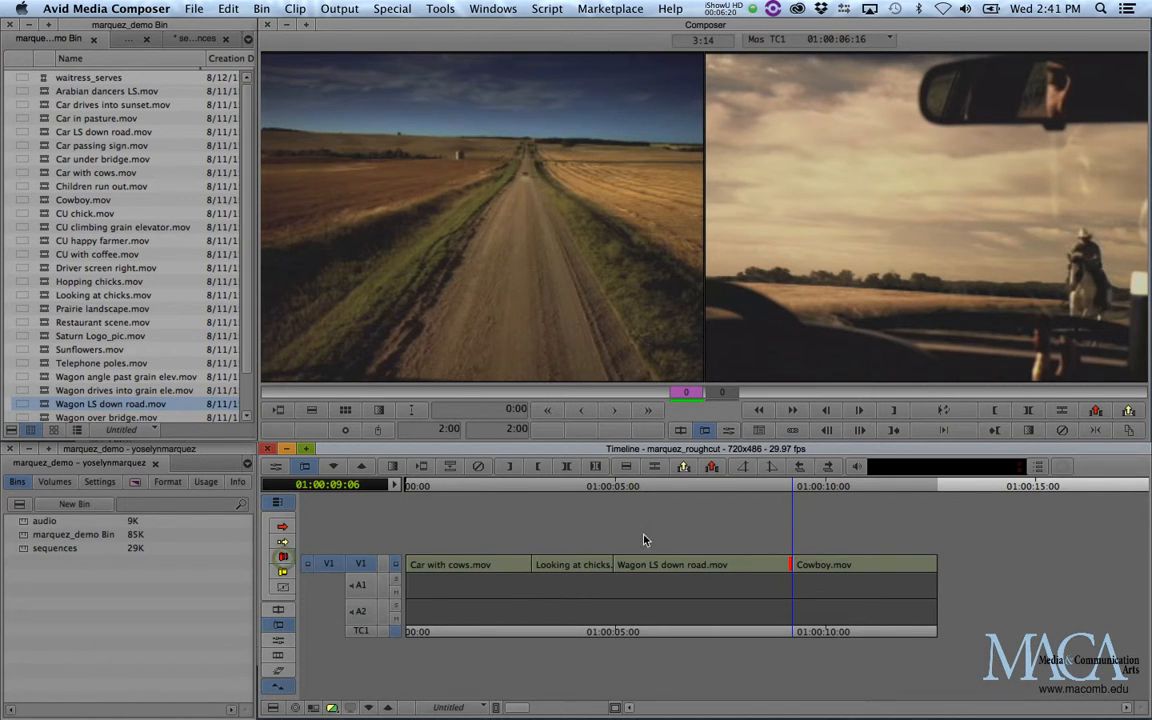
left_click(675, 490)
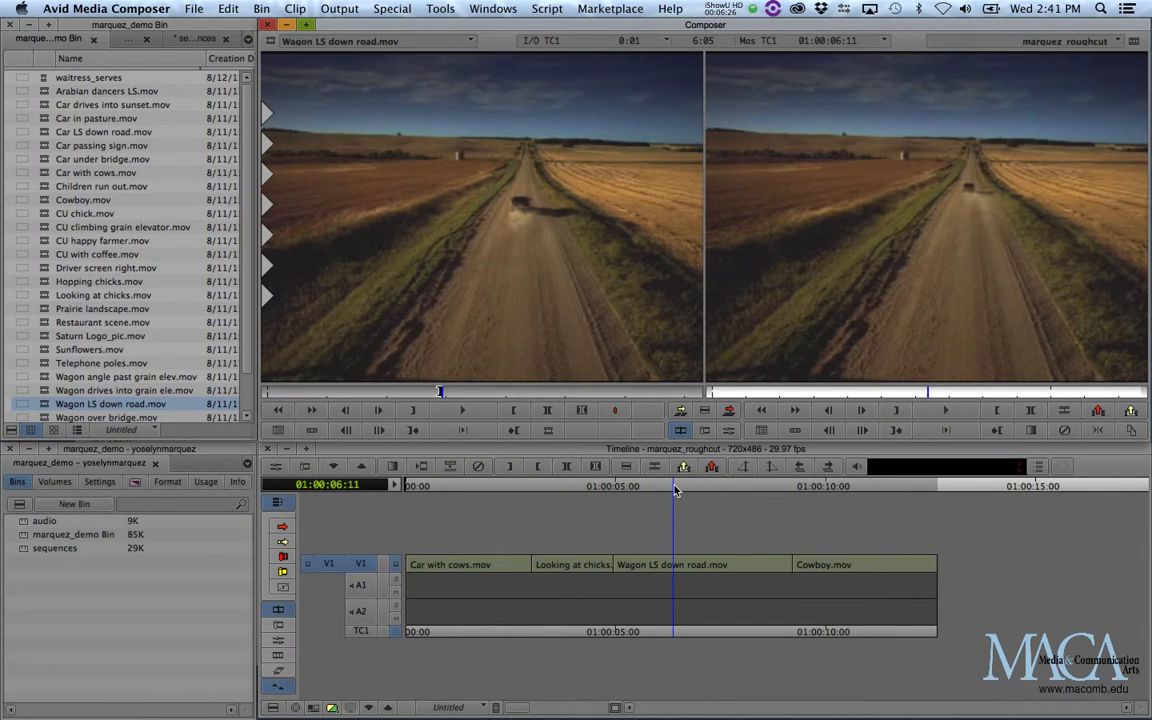
Save the sequence, park the playhead at 01:00:04:02 in Looking at chicks.mov, and mark that clip with in and out points.
key("super+s")
left_click_drag(476, 488, 577, 507)
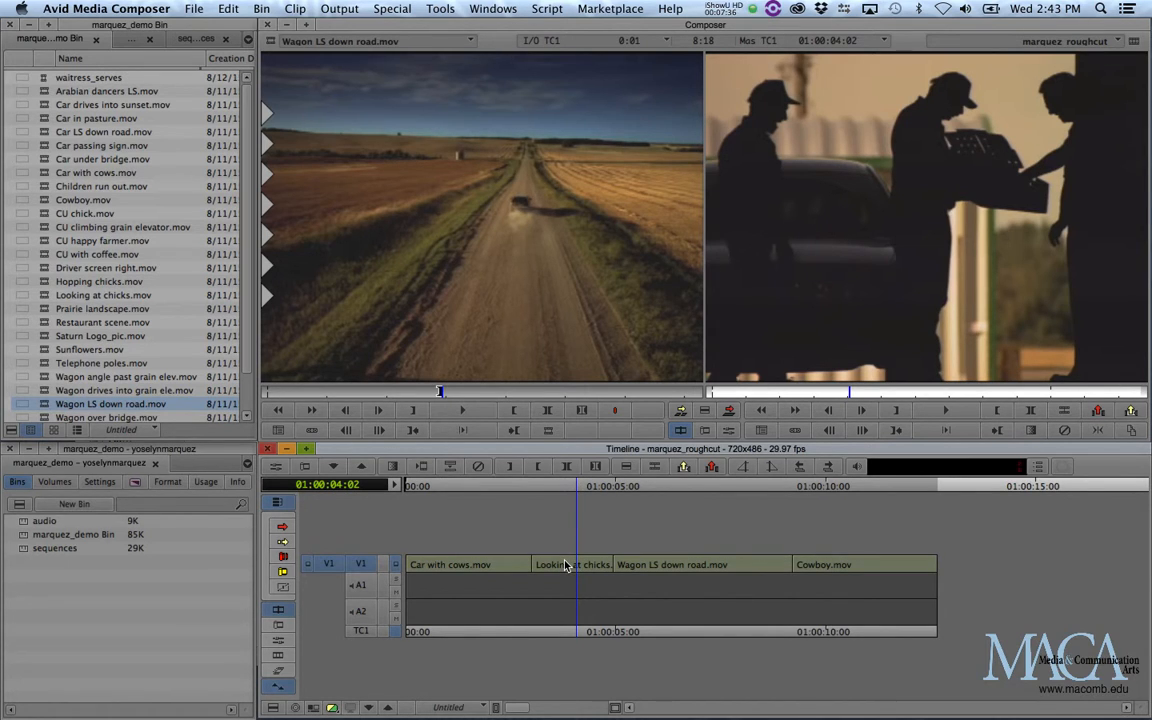
key("t")
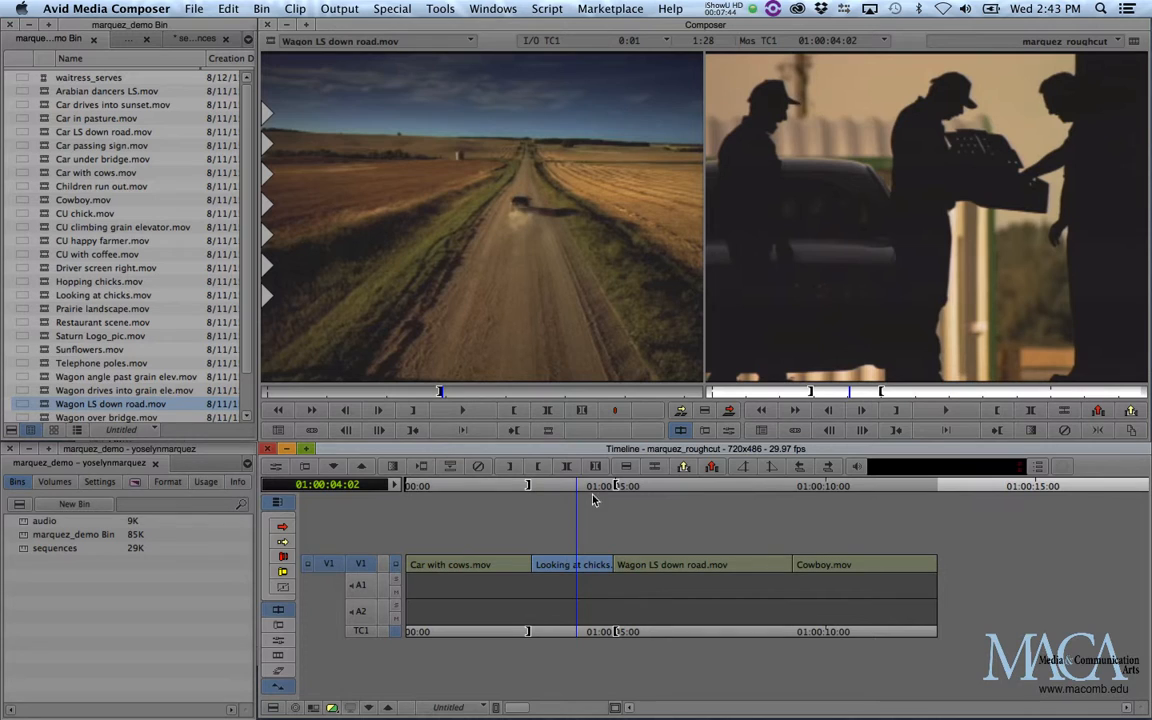
Try lifting the marked Looking at chicks.mov clip out of the sequence, and undo the lift.
left_click(711, 469)
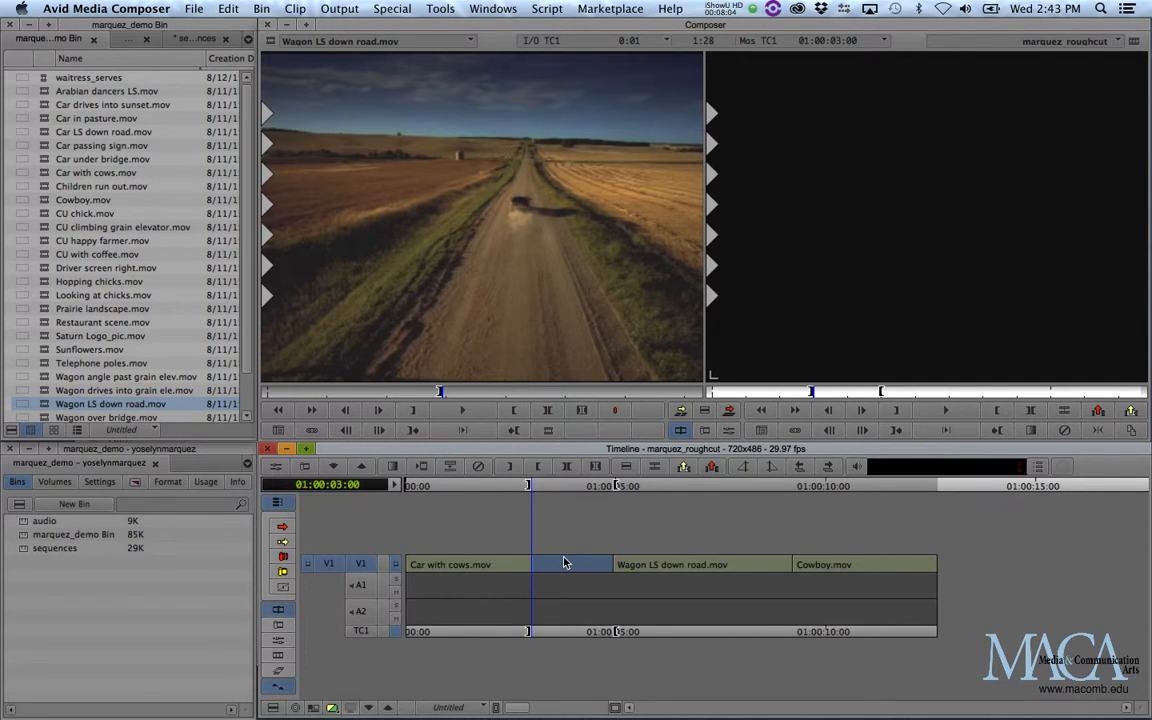
key("super+z")
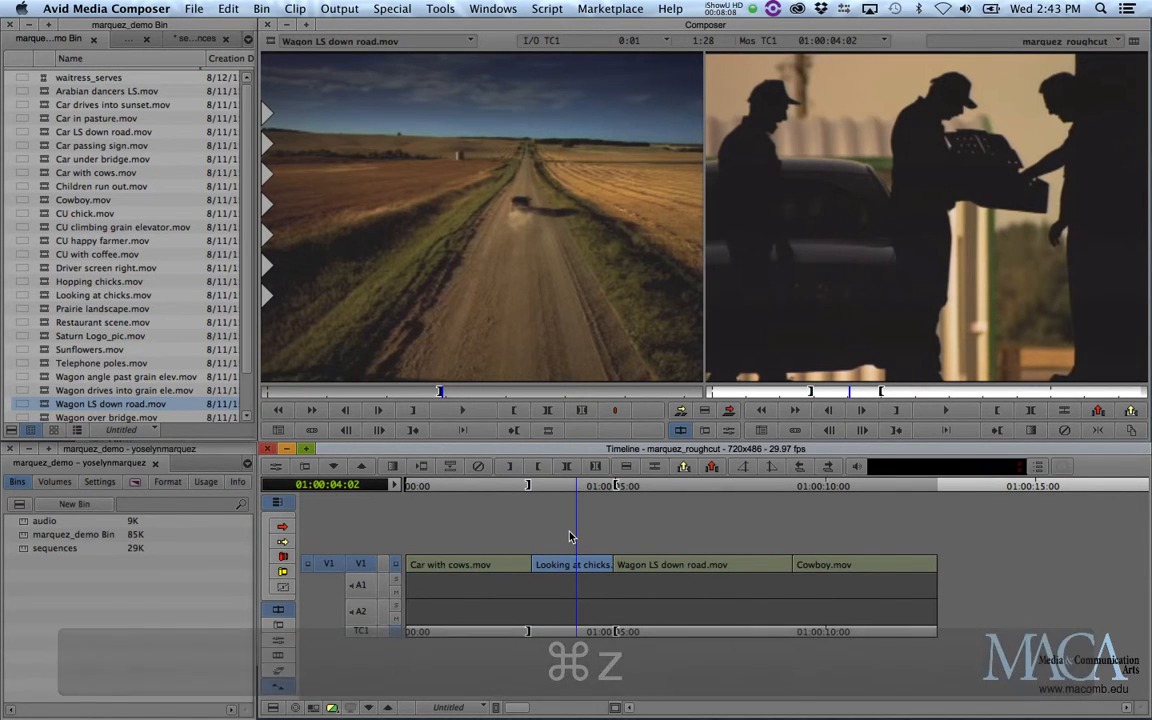
Clear the marks, set an in point at 01:00:03:00 and an out point at 01:00:04:28, and park the playhead at 01:00:03:26.
key("g")
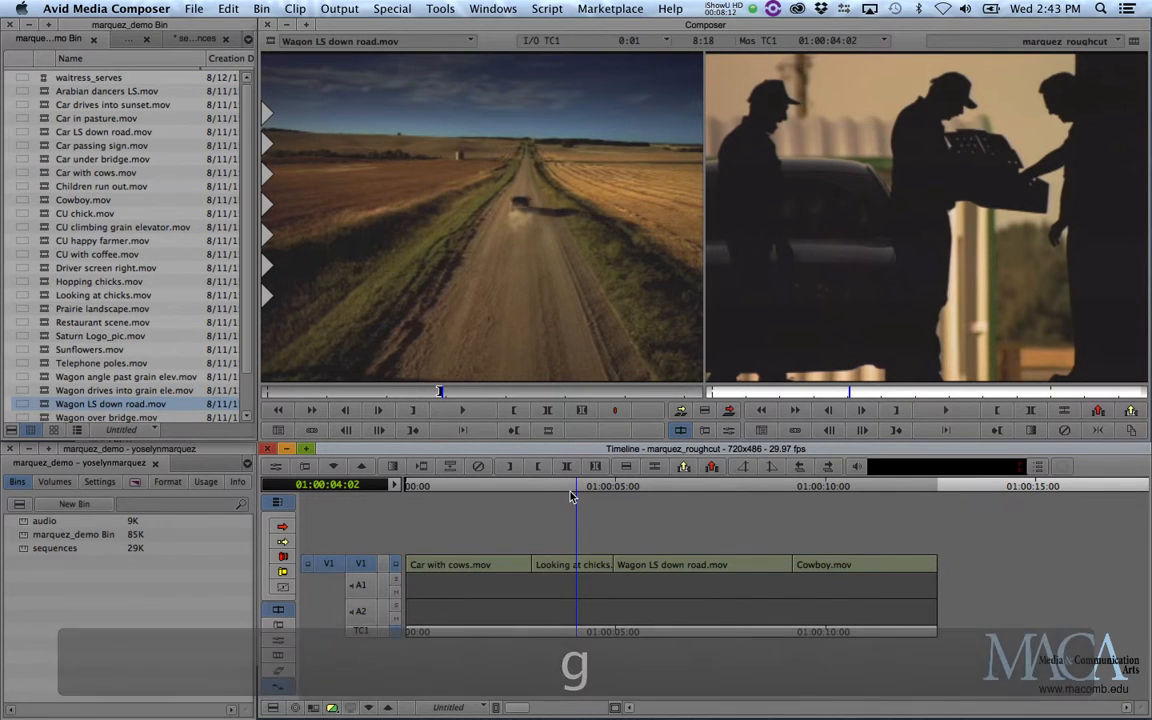
left_click_drag(571, 489, 533, 491)
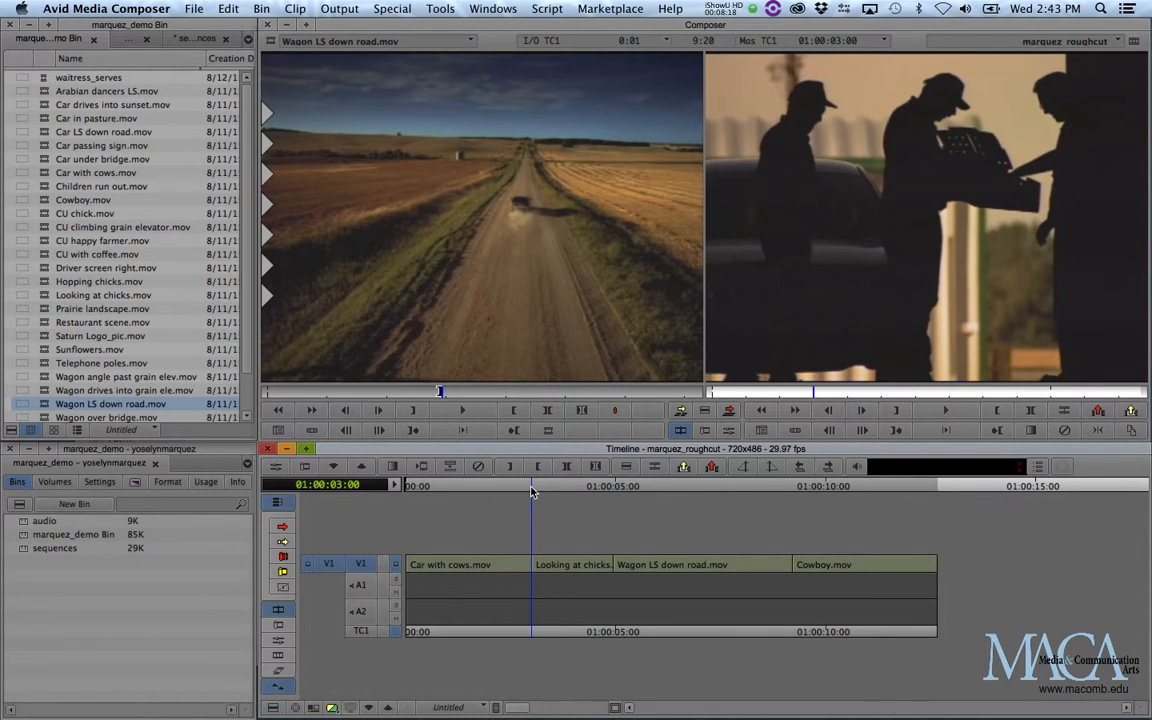
key("i")
left_click(607, 486)
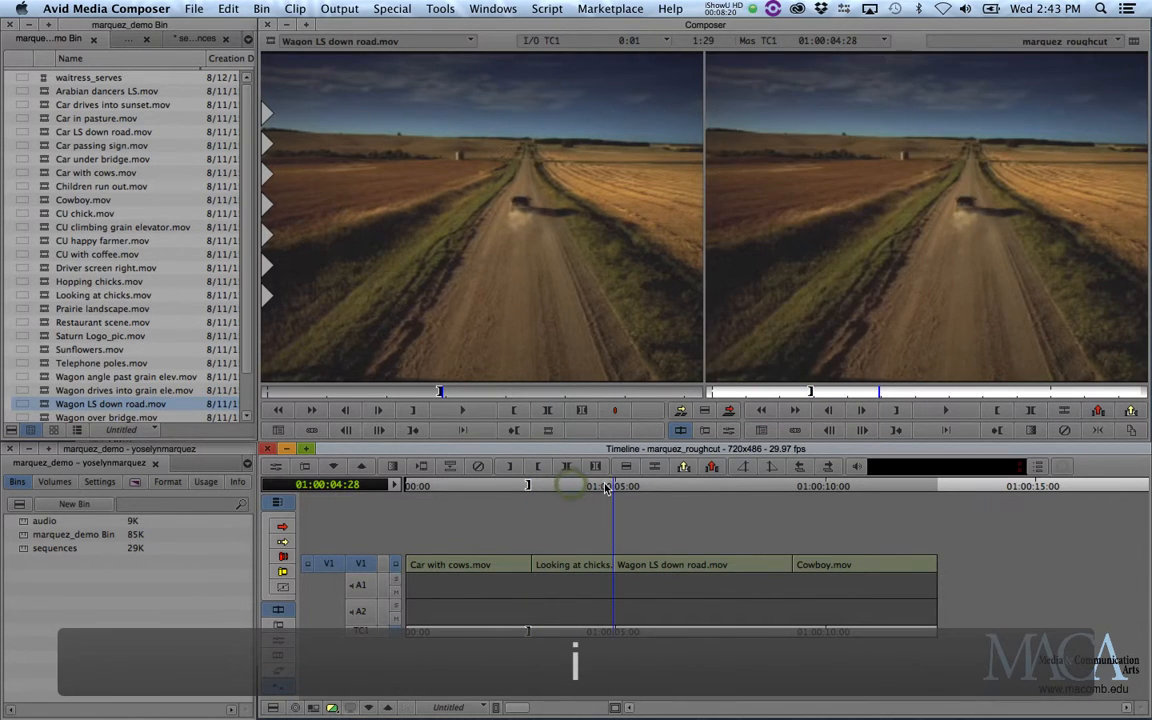
key("o")
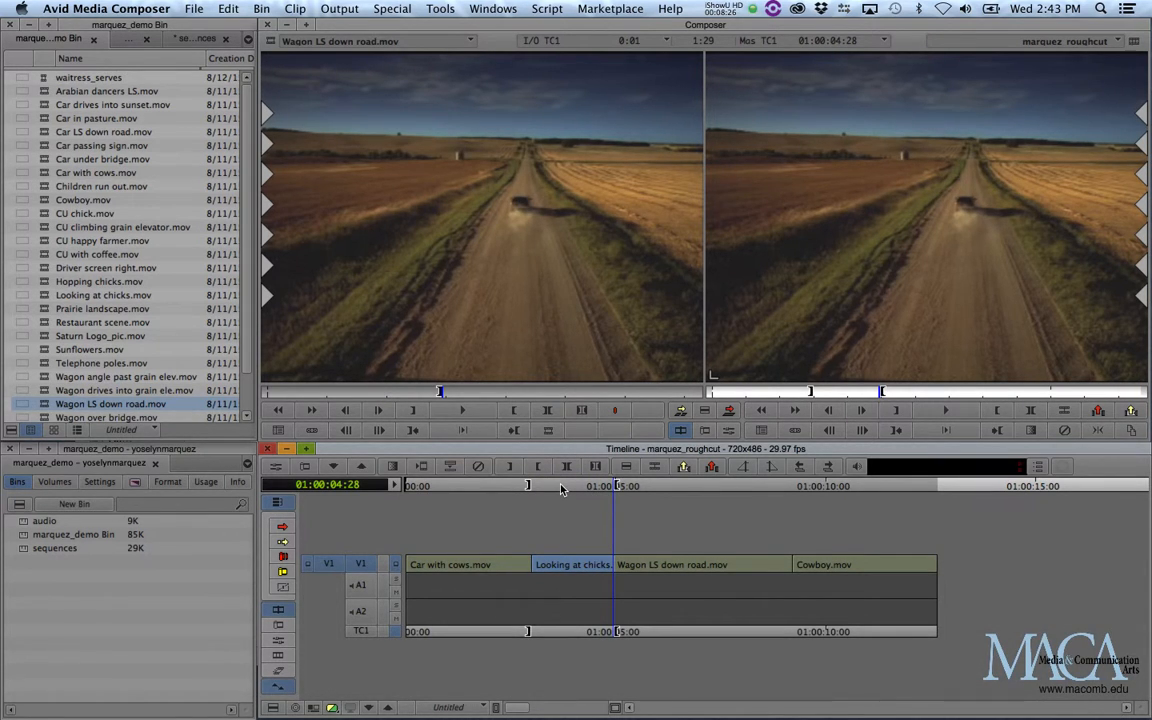
left_click(562, 487)
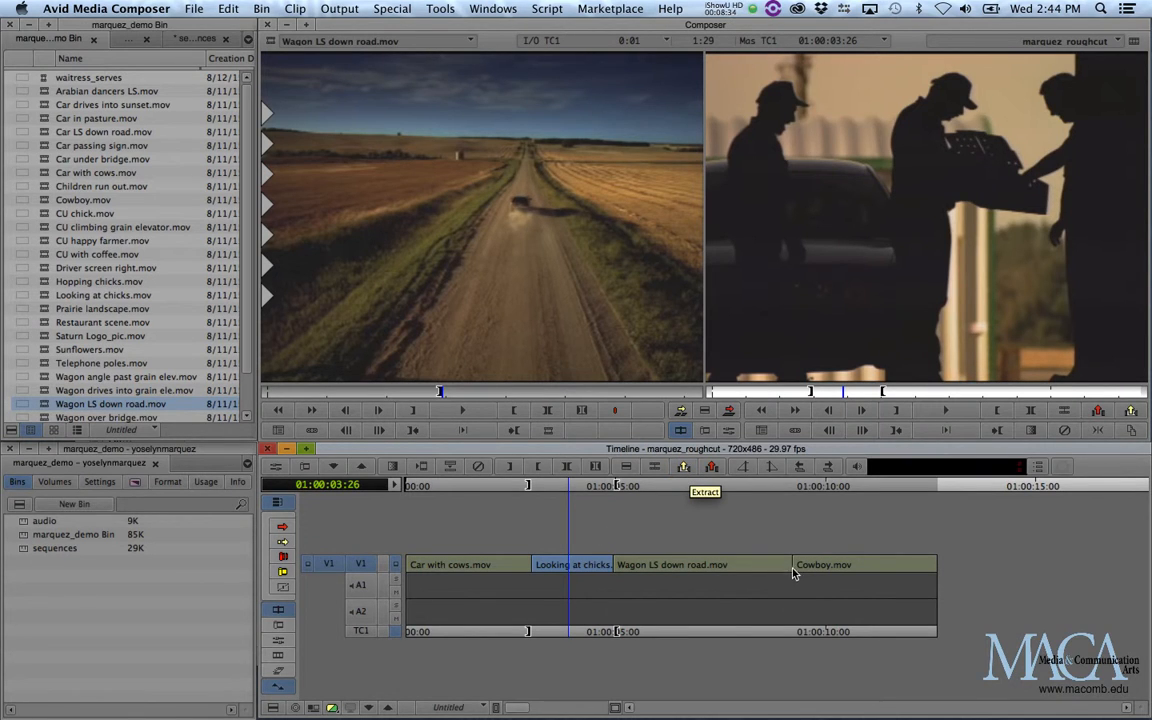
Try extracting the marked Looking at chicks.mov section from the sequence, and undo the extraction.
left_click(683, 468)
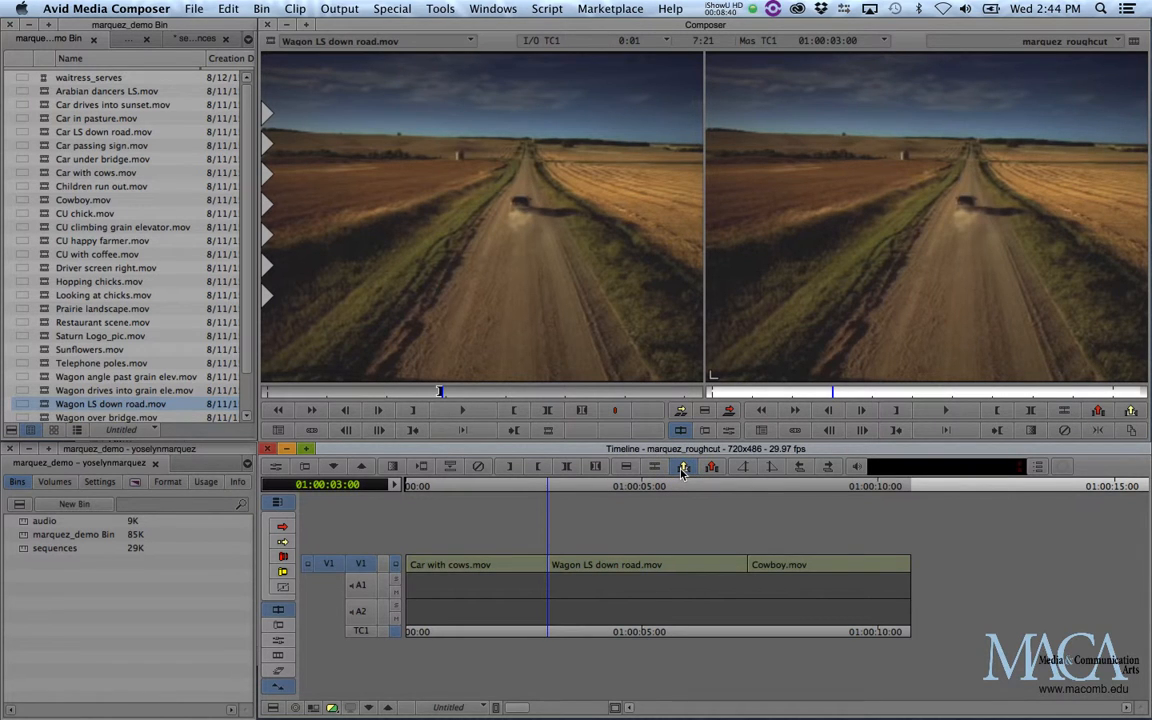
key("super+z")
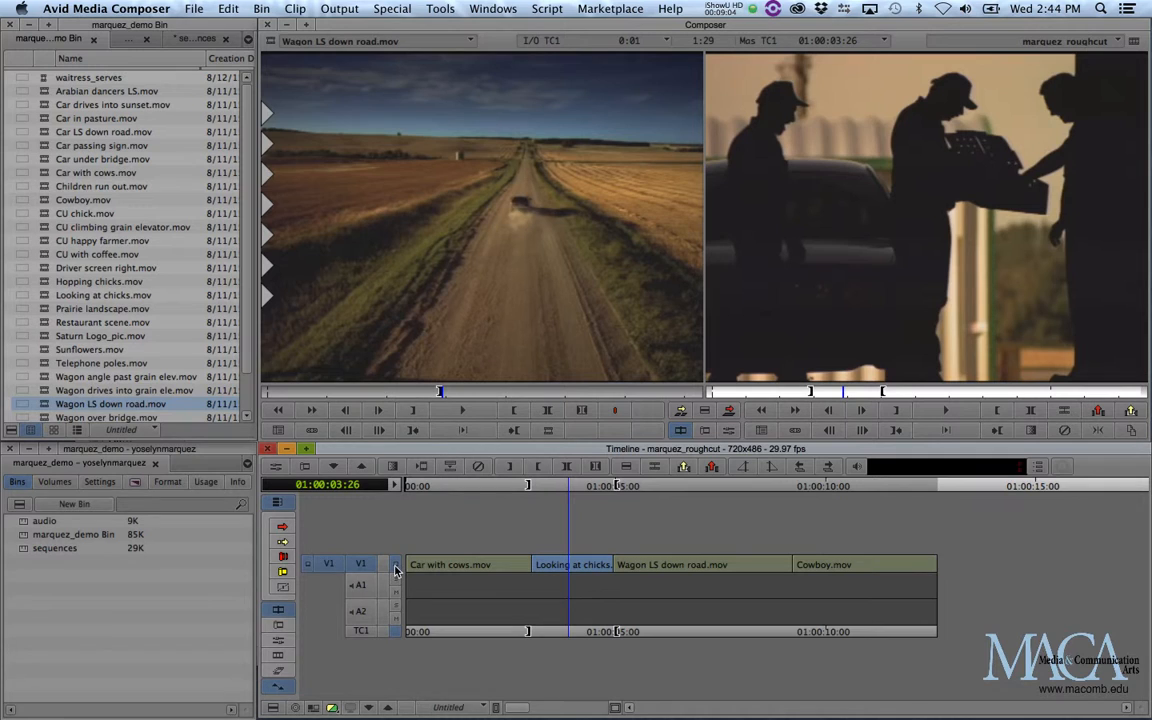
Switch video monitoring of the sequence's V1 track off and back on, twice.
left_click(395, 569)
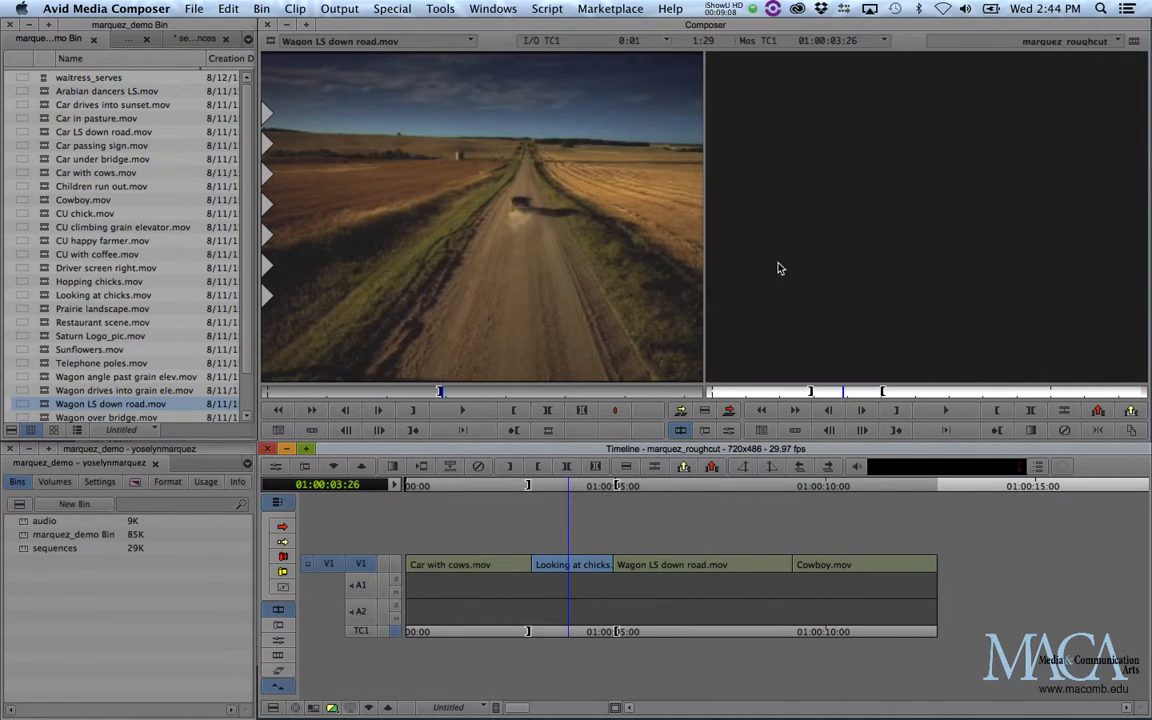
left_click(394, 566)
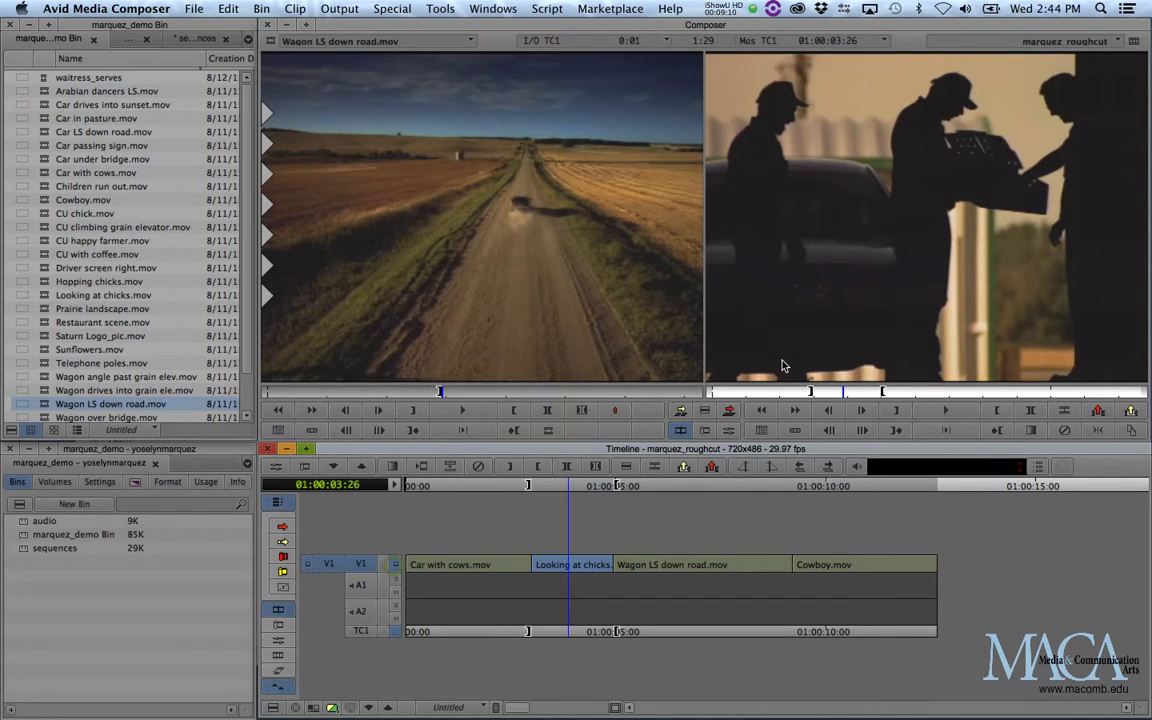
left_click(395, 567)
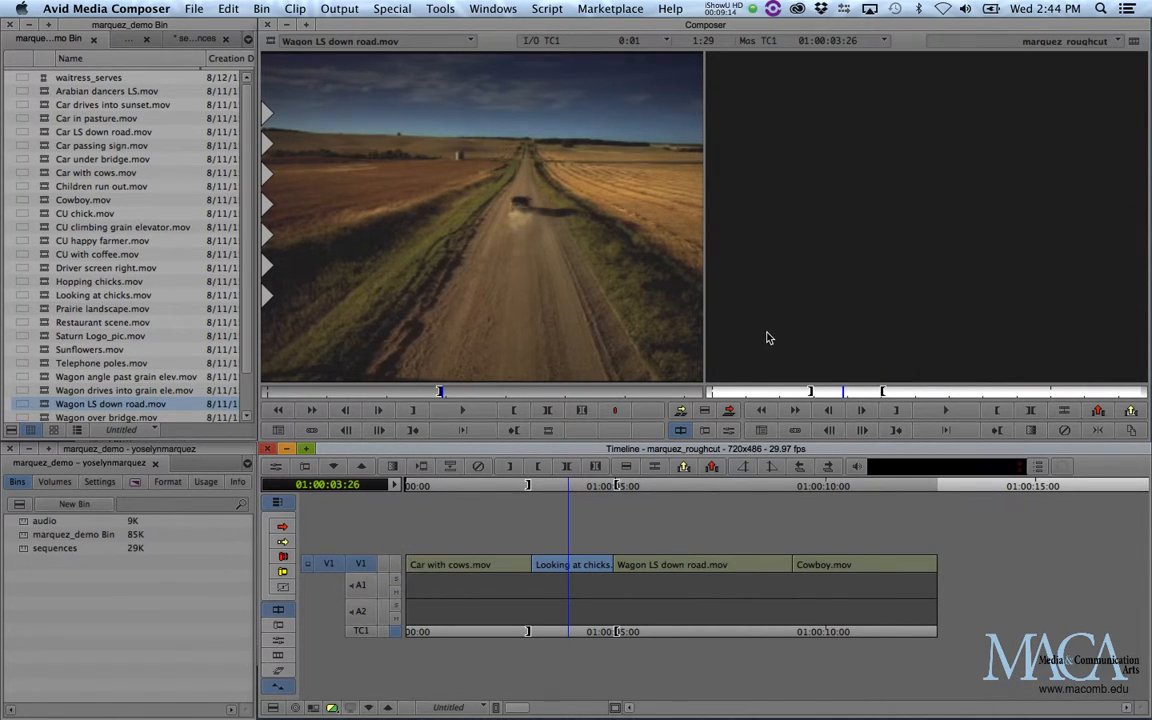
left_click(395, 566)
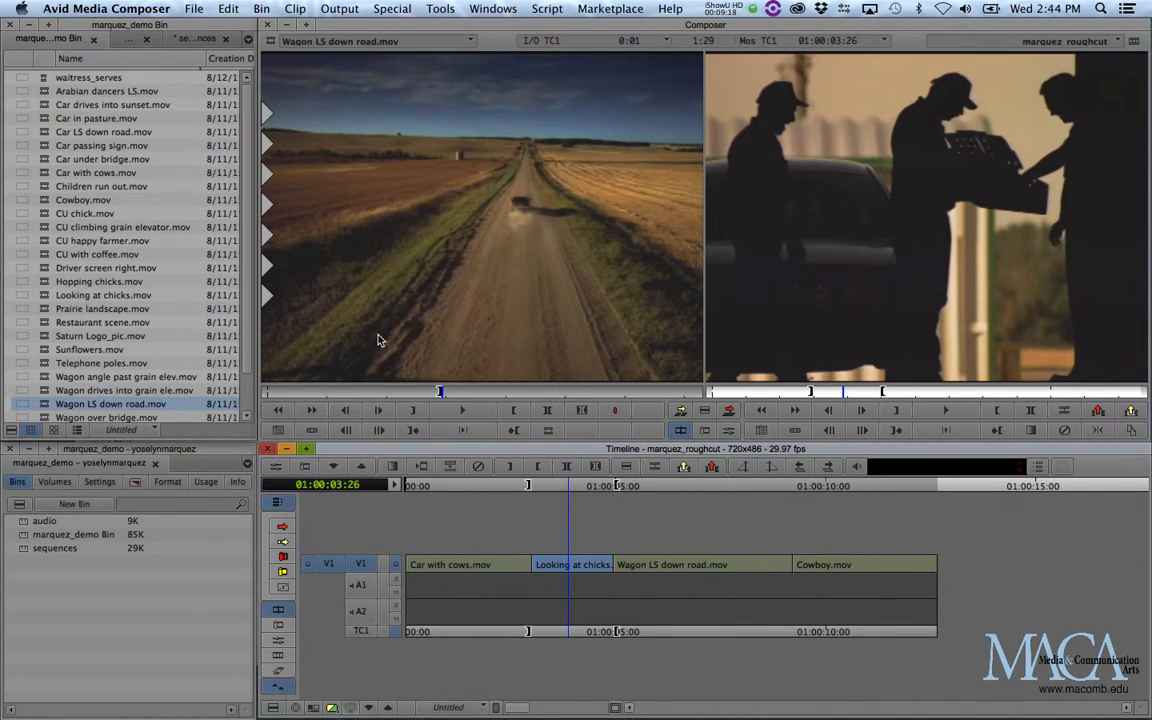
Switch video monitoring of the source clip's V1 track off and back on.
left_click(328, 564)
left_click(308, 565)
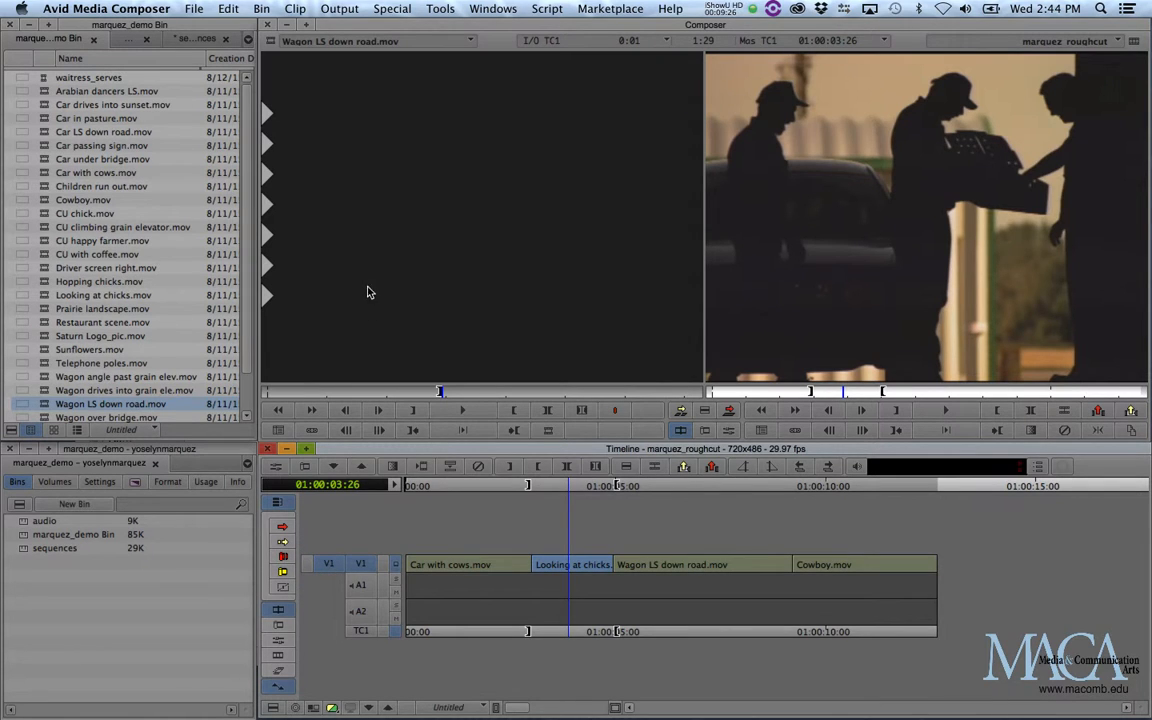
left_click(308, 564)
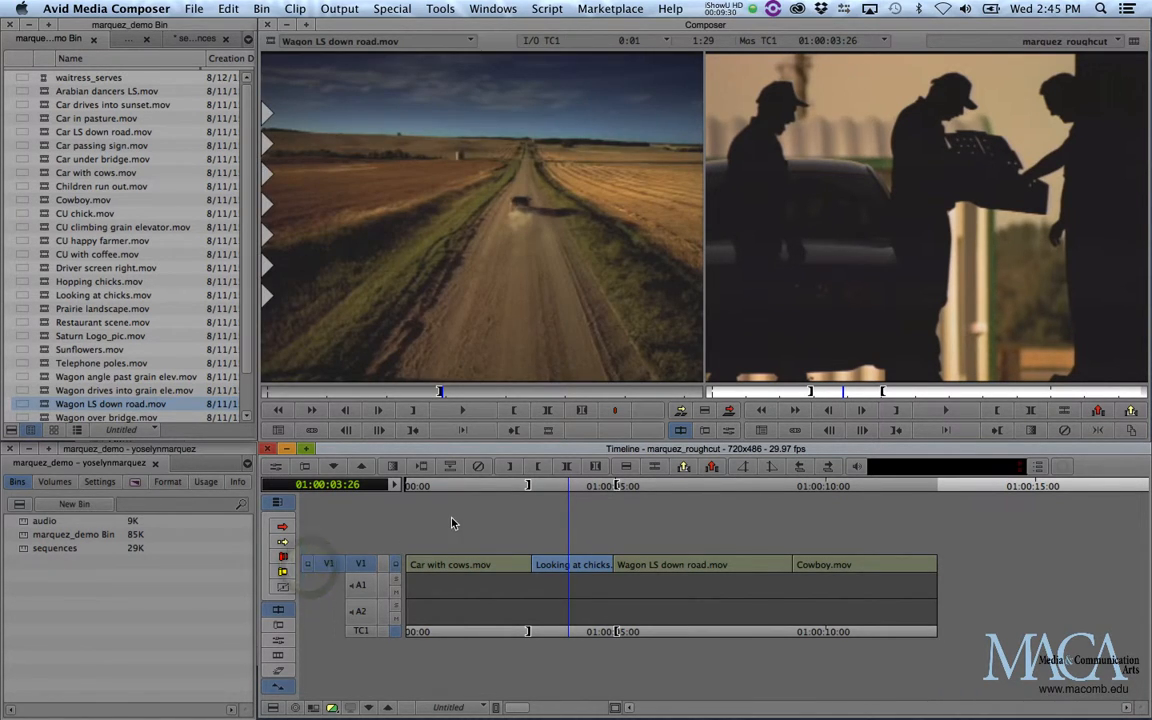